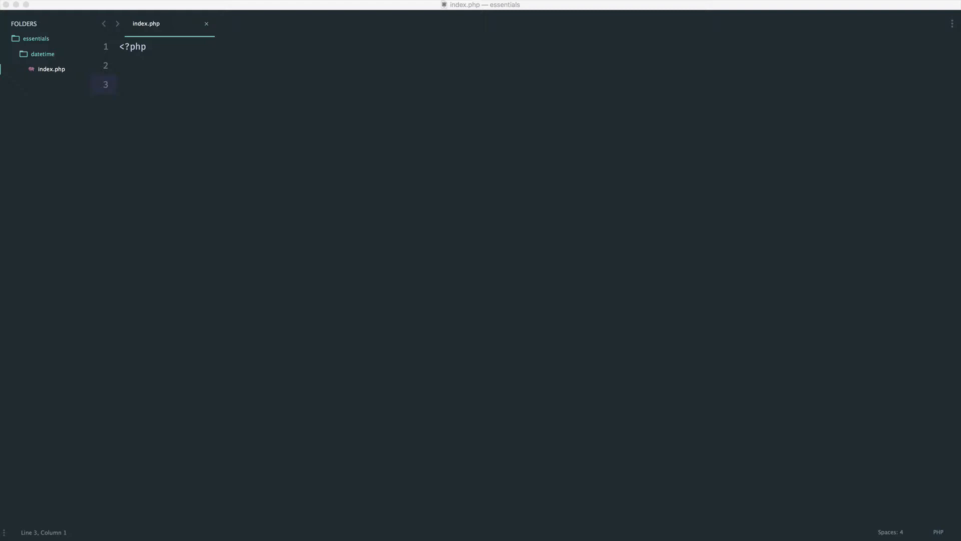
# - Write $date = new DateTime; followed by var_dump($date); and save index.php
pyautogui.click(238, 274)
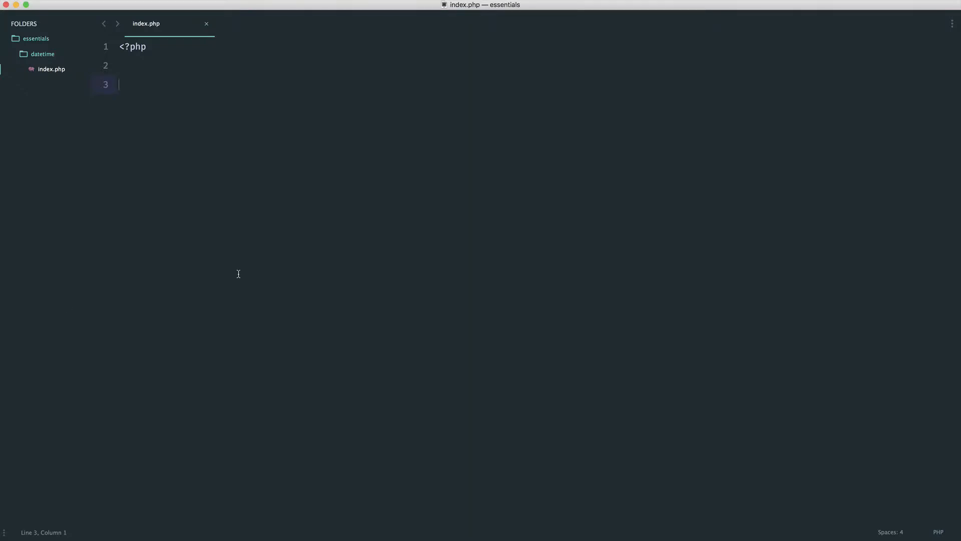
pyautogui.write('$date ')
pyautogui.write('= new Date')
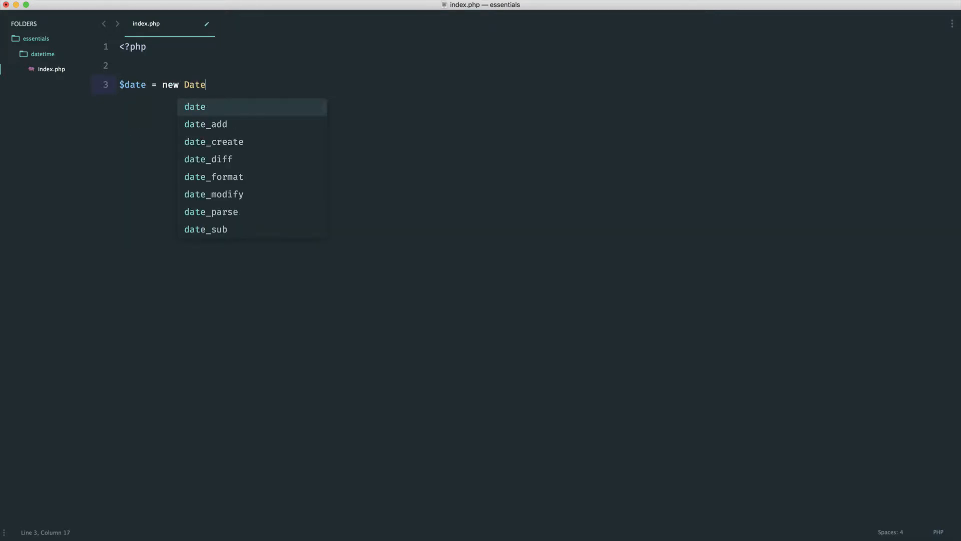
pyautogui.write('Time;')
pyautogui.press('super+s')
pyautogui.press('Return')
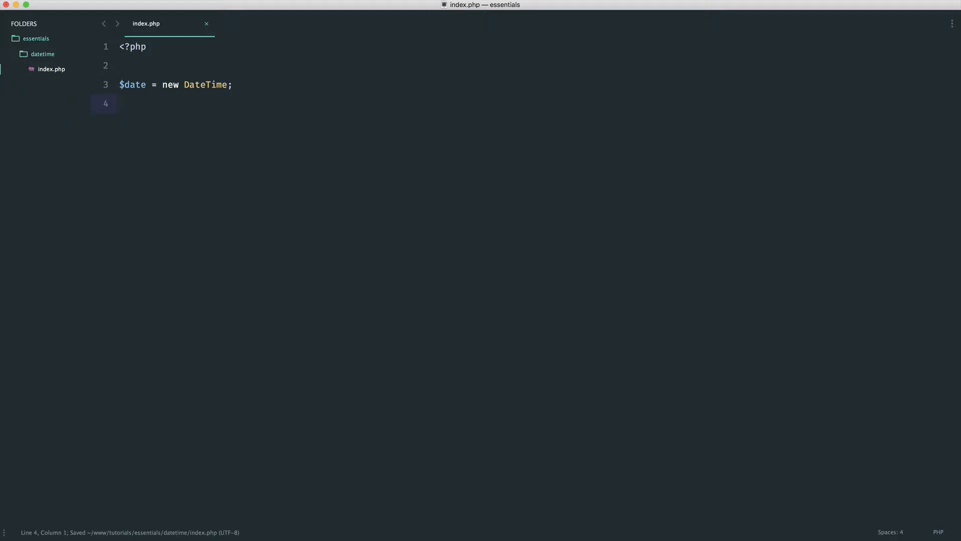
pyautogui.press('Return')
pyautogui.write('var')
pyautogui.press('Tab')
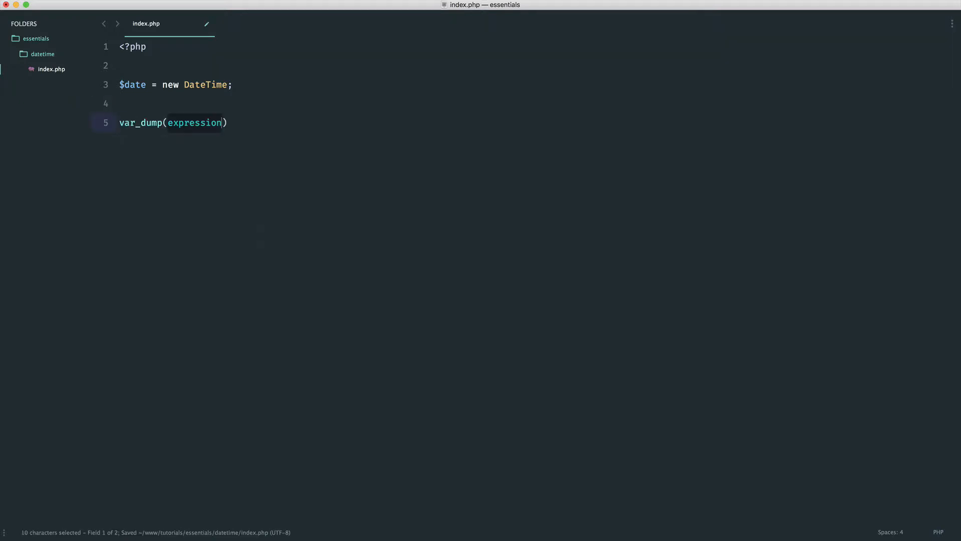
pyautogui.write('$date')
pyautogui.press('Tab')
pyautogui.write(';')
pyautogui.press('super+s')
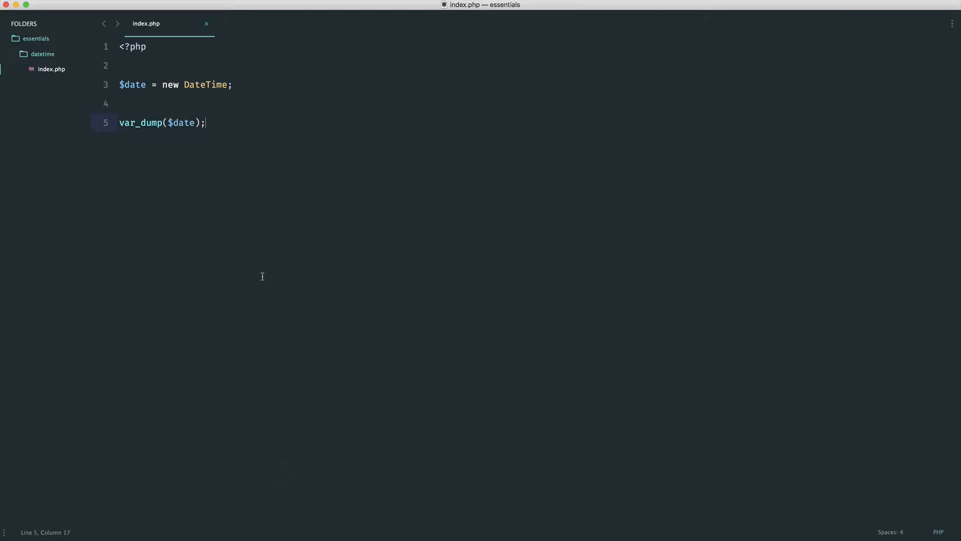
pyautogui.click(250, 88)
# - Insert $date->add(new DateInterval('P10DT2H')); before the dump and save
pyautogui.press('super+s')
pyautogui.press('Return')
pyautogui.press('Return')
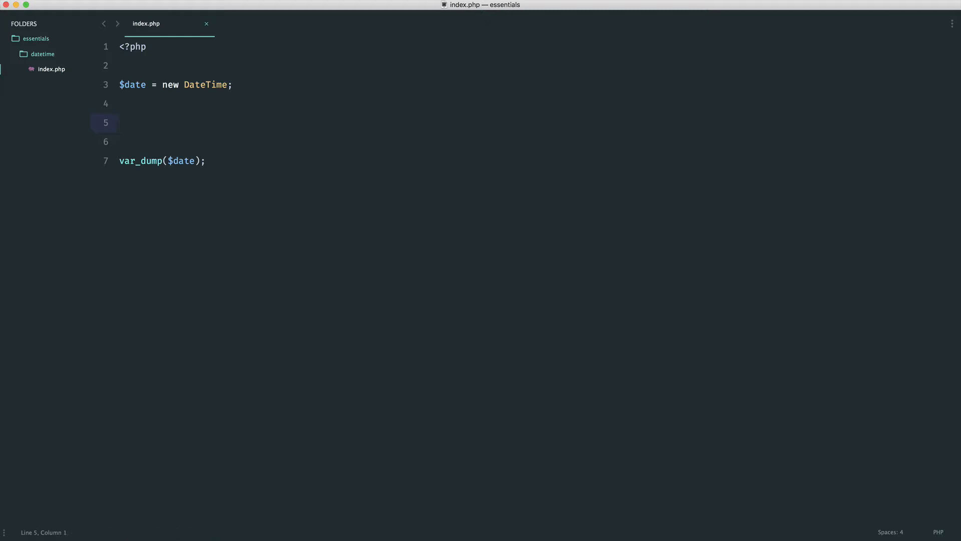
pyautogui.write('$date->a')
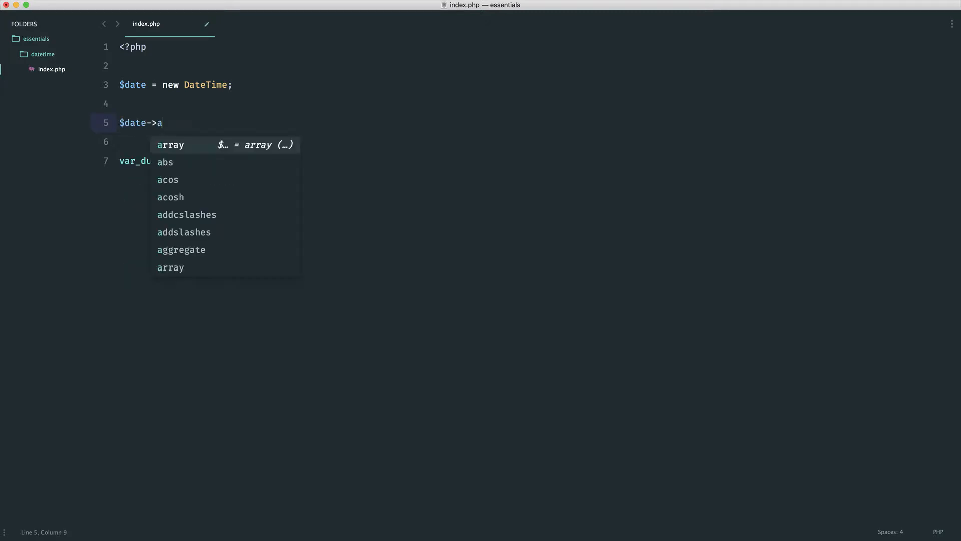
pyautogui.write('dd();')
pyautogui.press('super+s')
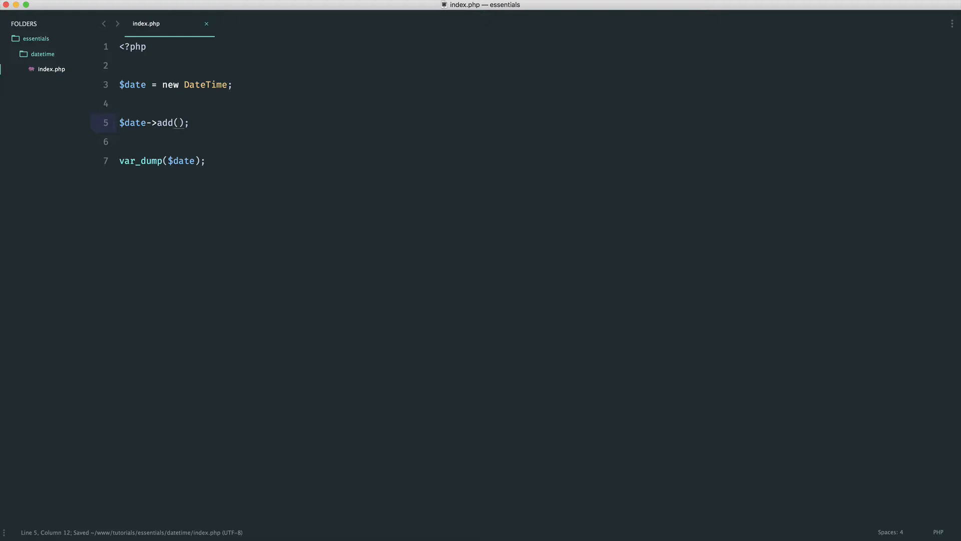
pyautogui.write('new D')
pyautogui.write('ateInterval')
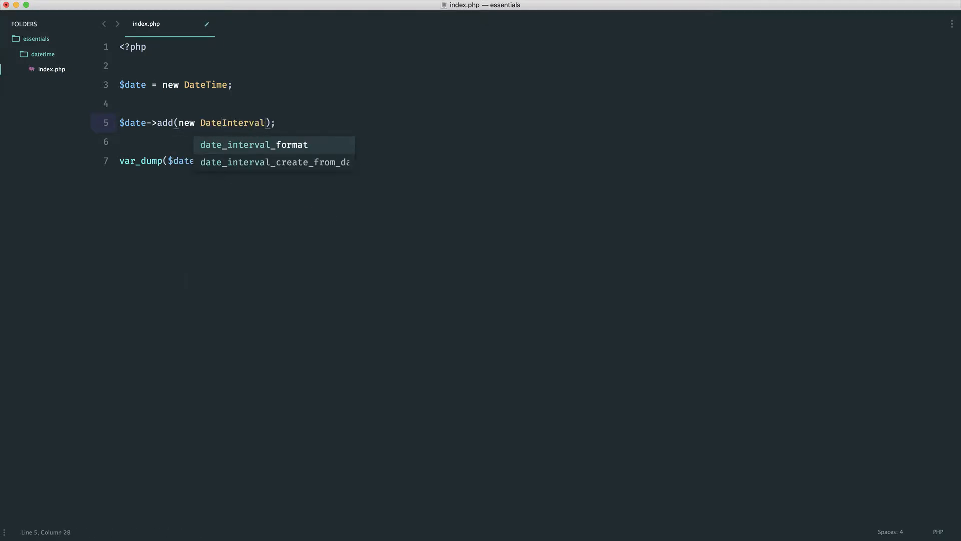
pyautogui.write('(')
pyautogui.press('super+s')
pyautogui.write("'")
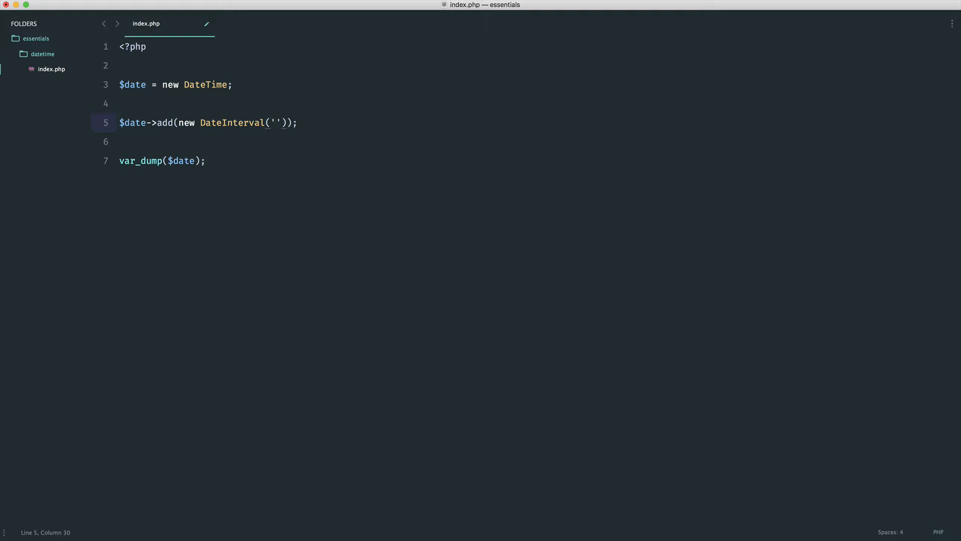
pyautogui.write('P')
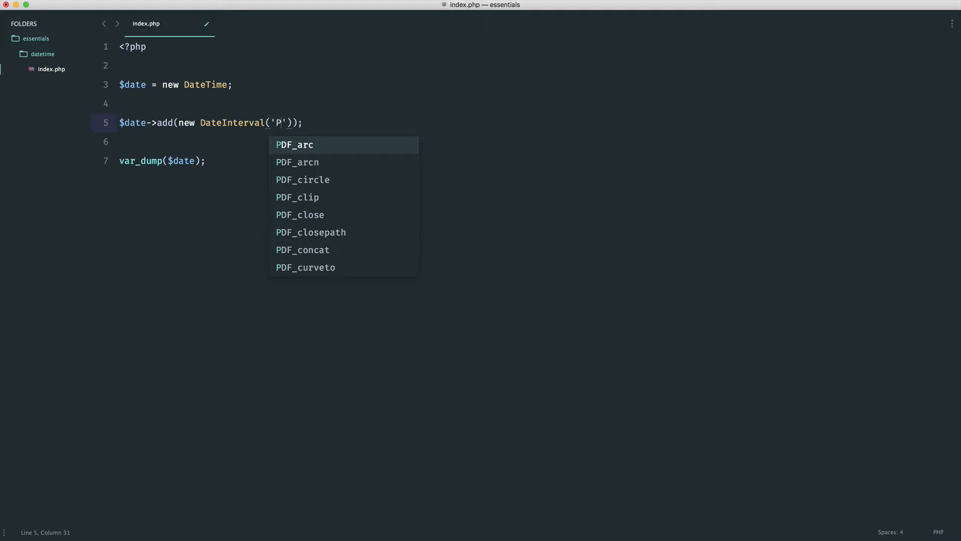
pyautogui.write('10')
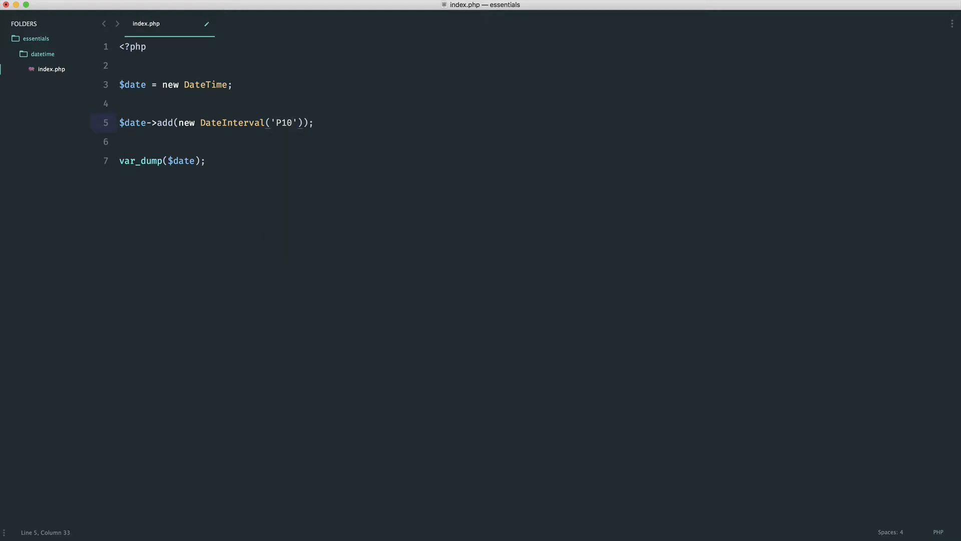
pyautogui.write('D')
pyautogui.write('T')
pyautogui.write('2H')
pyautogui.press('super+s')
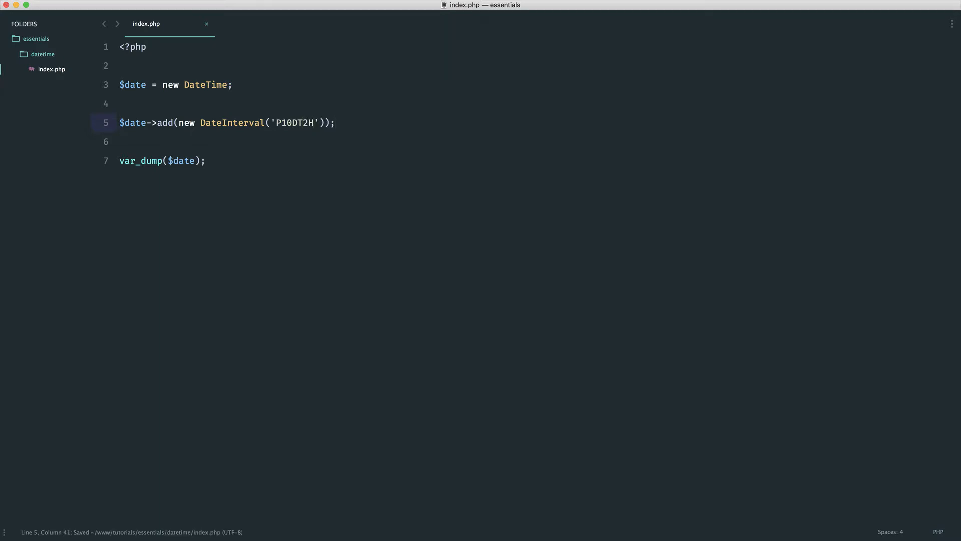
# - Review the 10D and 2H interval parts, check the browser output, and select add to replace with sub
pyautogui.click(255, 81)
pyautogui.doubleClick(203, 84)
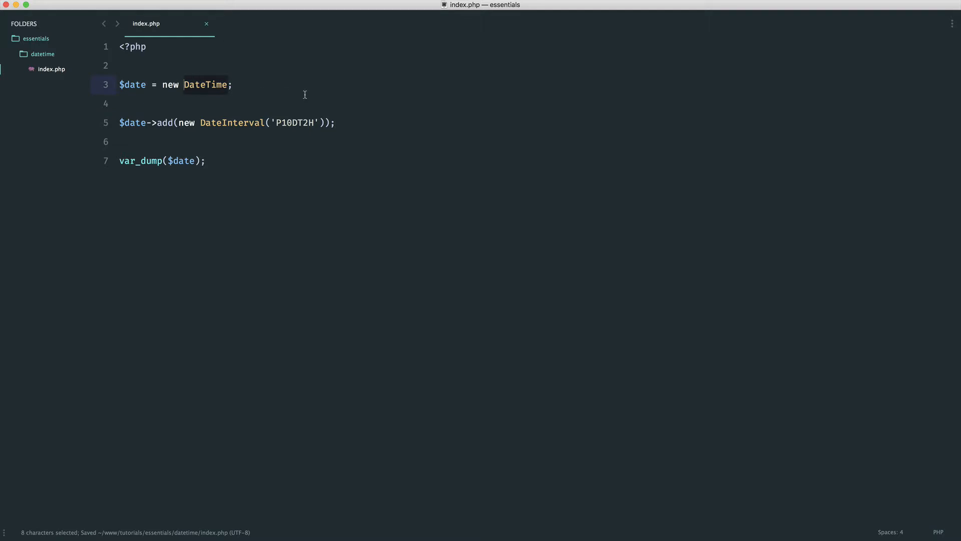
pyautogui.click(248, 84)
pyautogui.doubleClick(285, 123)
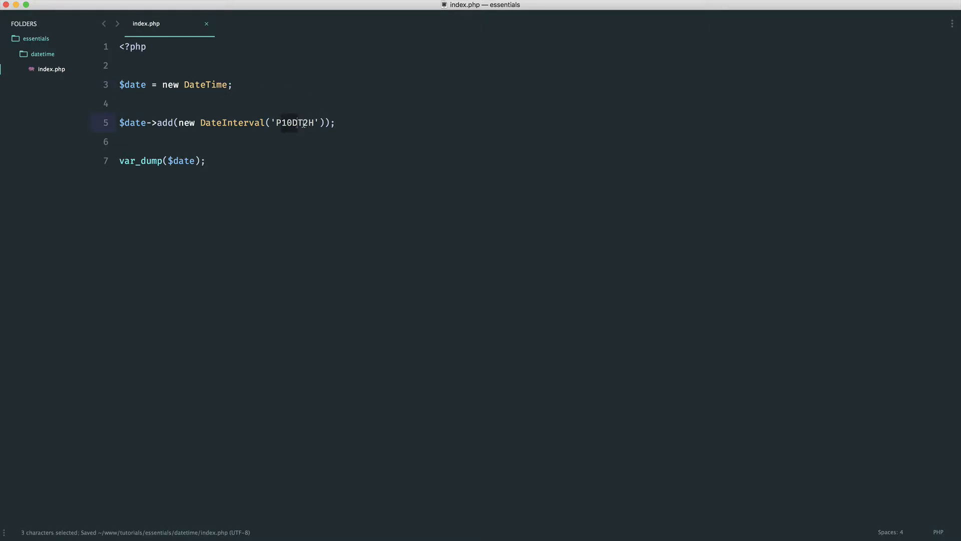
pyautogui.doubleClick(308, 122)
pyautogui.click(383, 126)
pyautogui.press('super+Tab')
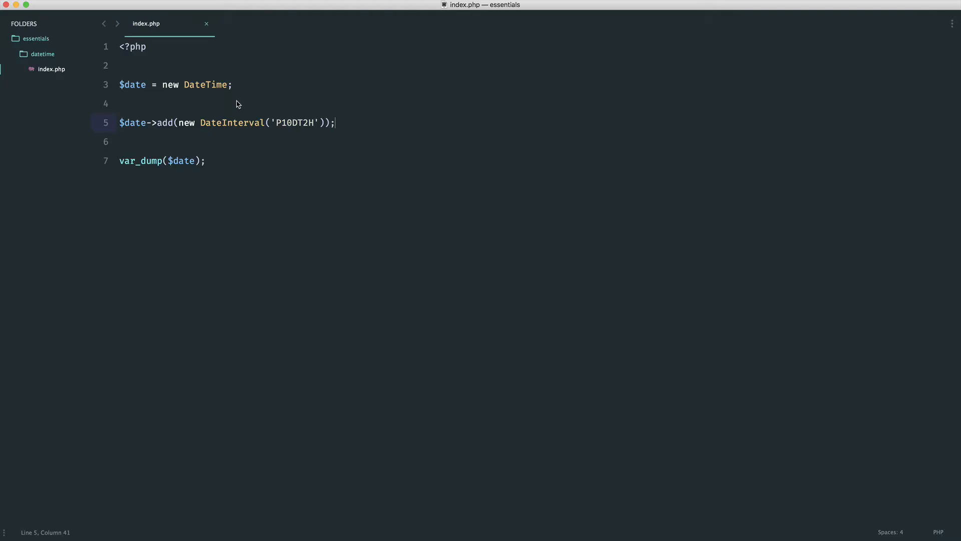
pyautogui.doubleClick(165, 122)
pyautogui.write('sub')
# - Keep line 5 as $date->sub(...'P10DT2H'), save, and check the output in the browser
pyautogui.press('Escape')
pyautogui.press('super+s')
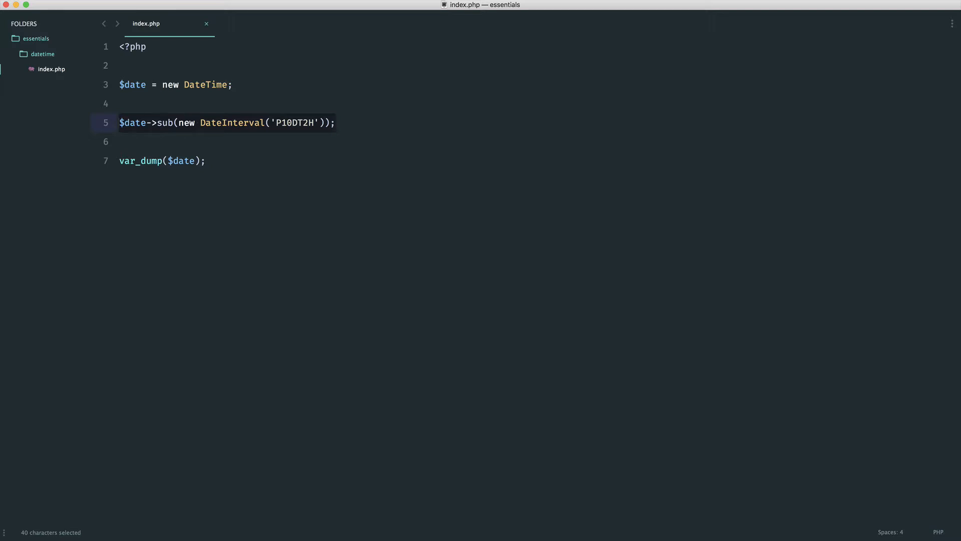
pyautogui.click(438, 160)
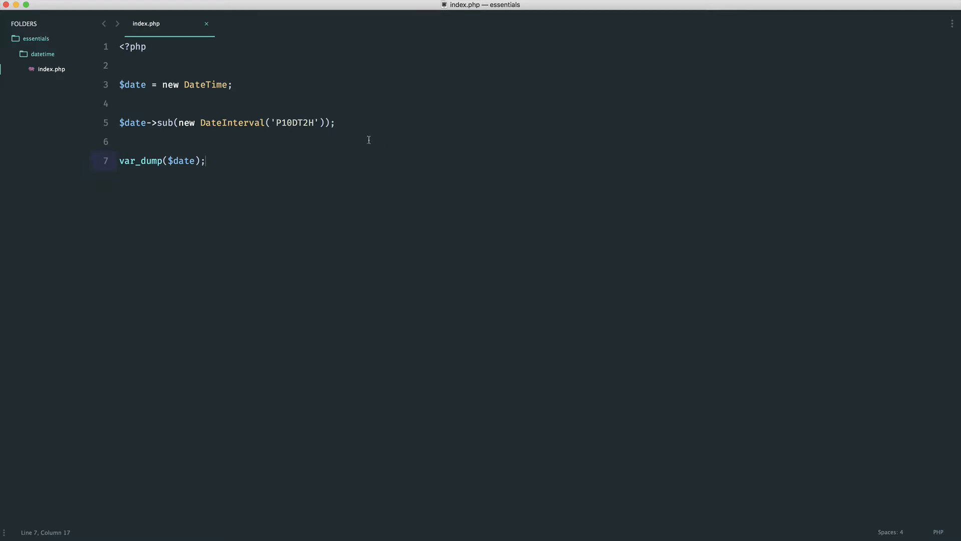
# - Shorten the interval on line 5 from 'P10DT2H' to 'PT2H' and save
pyautogui.moveTo(277, 122); pyautogui.dragTo(312, 122)
pyautogui.press('super+Right')
pyautogui.press('super+s')
pyautogui.click(301, 123)
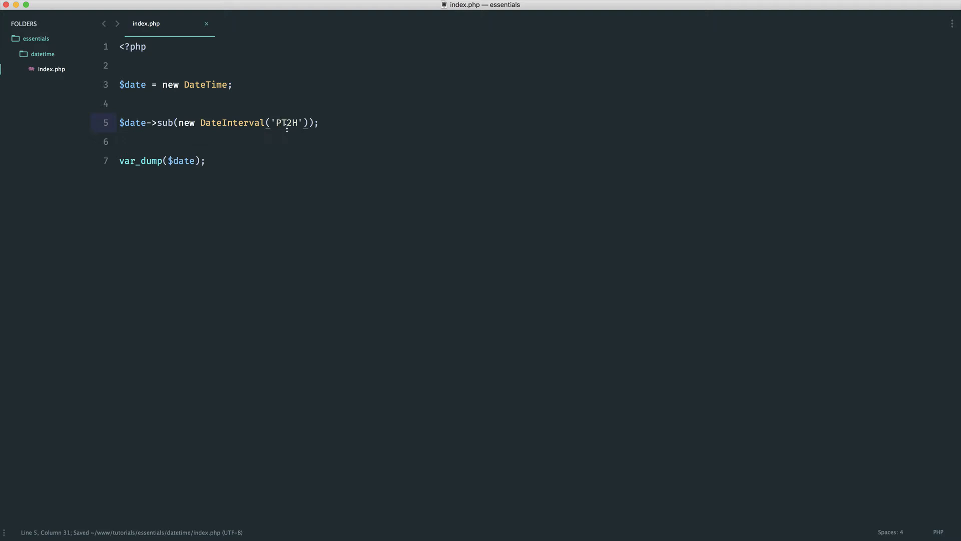
pyautogui.moveTo(285, 122); pyautogui.dragTo(291, 122)
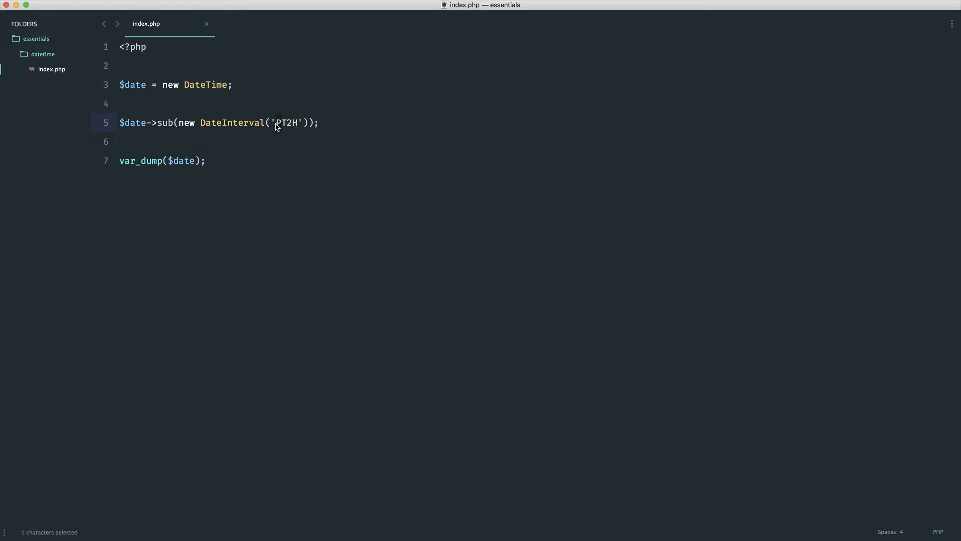
pyautogui.press('BackSpace')
pyautogui.press('super+s')
# - Reload Chrome, see the bad-format error, and undo in the editor to restore 'PT2H'
pyautogui.press('super+Tab')
pyautogui.press('super+r')
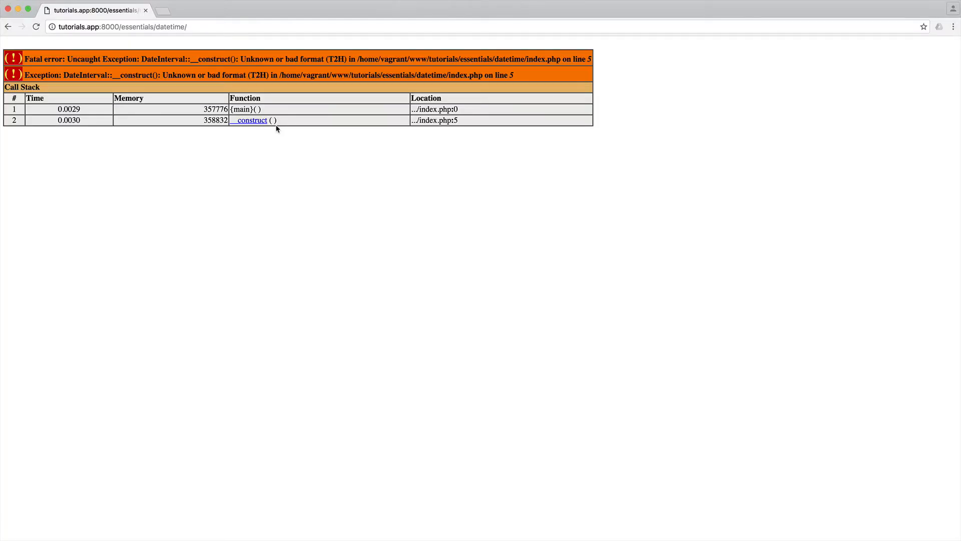
pyautogui.press('super+Tab')
pyautogui.press('super+z')
# - Swap the method on line 5 between sub and add, ending with add(), saved
pyautogui.doubleClick(164, 125)
pyautogui.write('sub')
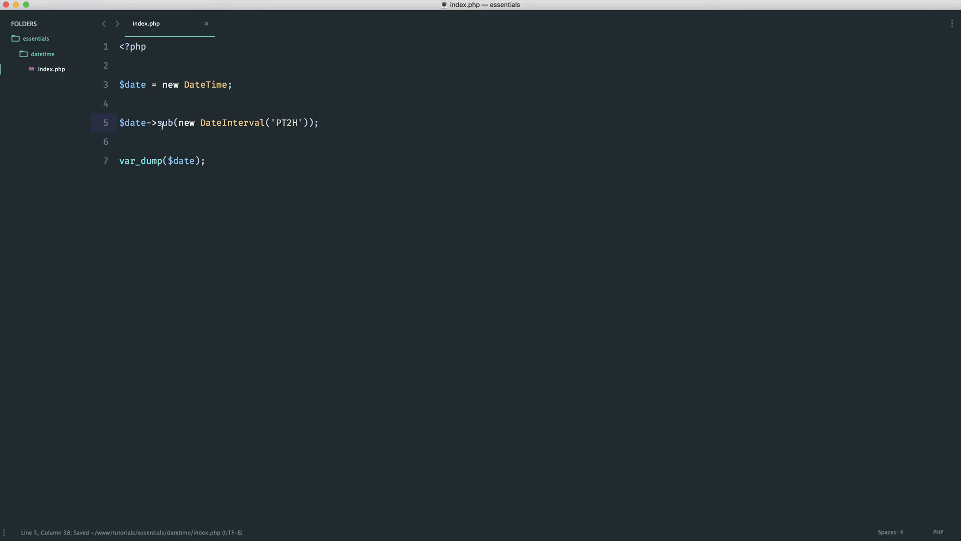
pyautogui.press('super+s')
pyautogui.doubleClick(163, 125)
pyautogui.write('add')
pyautogui.press('Escape')
pyautogui.press('super+s')
pyautogui.press('super+Tab')
pyautogui.press('super+r')
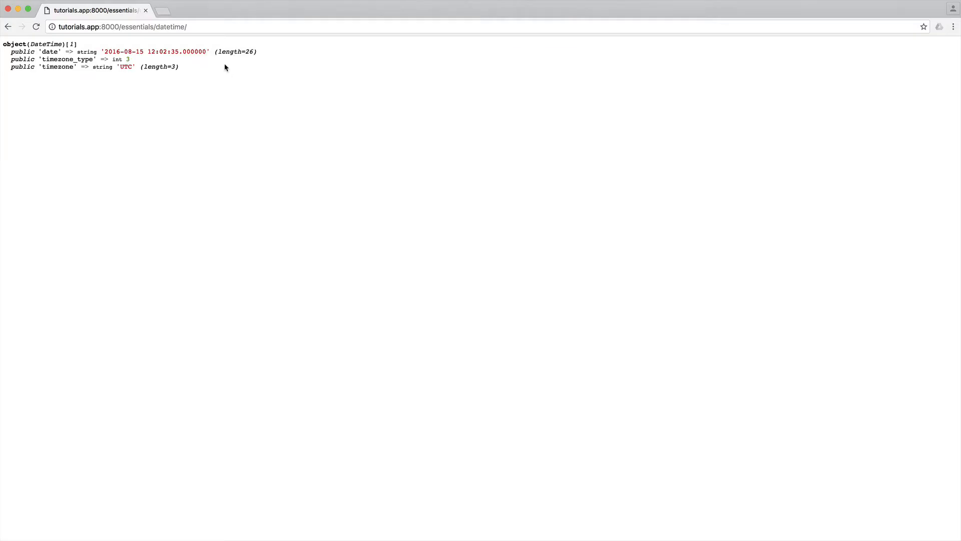
pyautogui.moveTo(145, 51); pyautogui.dragTo(117, 52)
pyautogui.click(150, 52)
# - Rewrite the interval string as 'PT' . $hours . 'H' and save
pyautogui.press('super+Tab')
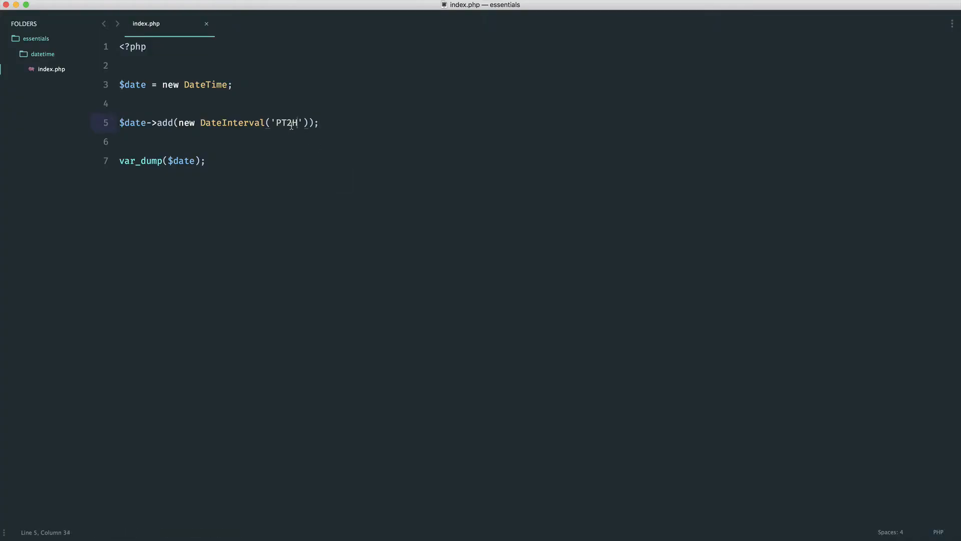
pyautogui.moveTo(299, 123); pyautogui.dragTo(270, 123)
pyautogui.click(321, 125)
pyautogui.press('super+s')
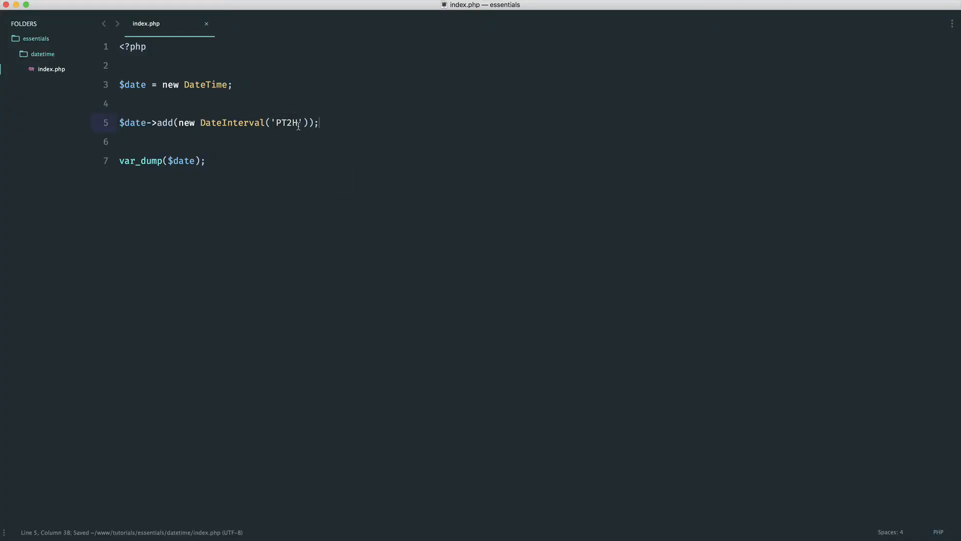
pyautogui.moveTo(292, 123); pyautogui.dragTo(286, 123)
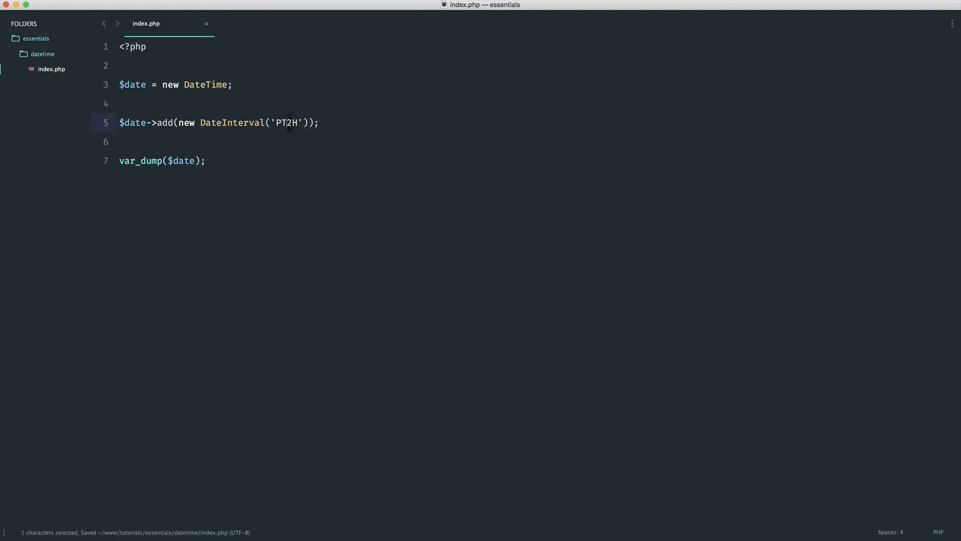
pyautogui.write("'")
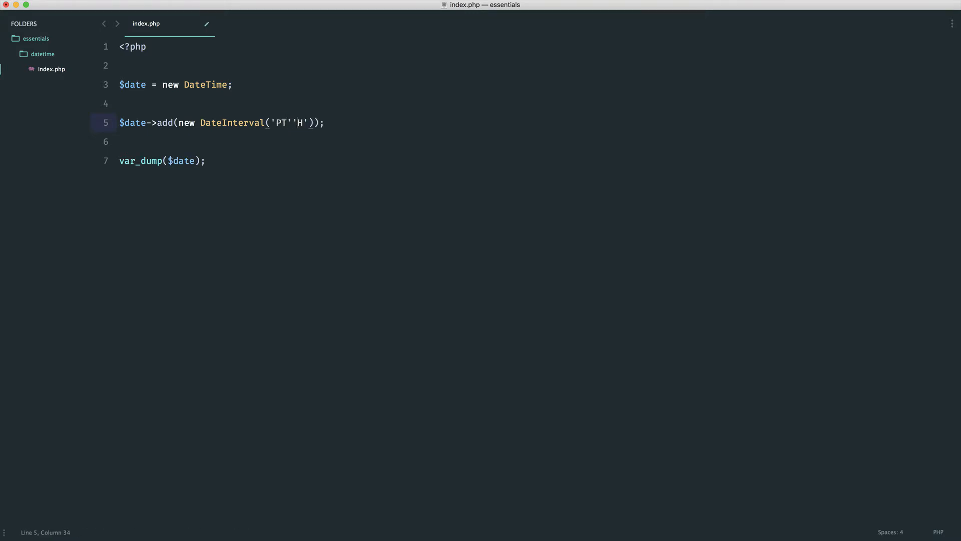
pyautogui.write(' .  .')
pyautogui.press('Left')
pyautogui.press('Left')
pyautogui.press('Left')
pyautogui.write('$hours')
pyautogui.press('super+s')
# - Add a $hours assignment above the add call, save, then select the add and var_dump lines
pyautogui.press('Up')
pyautogui.press('super+shift+Return')
pyautogui.write('$hours ')
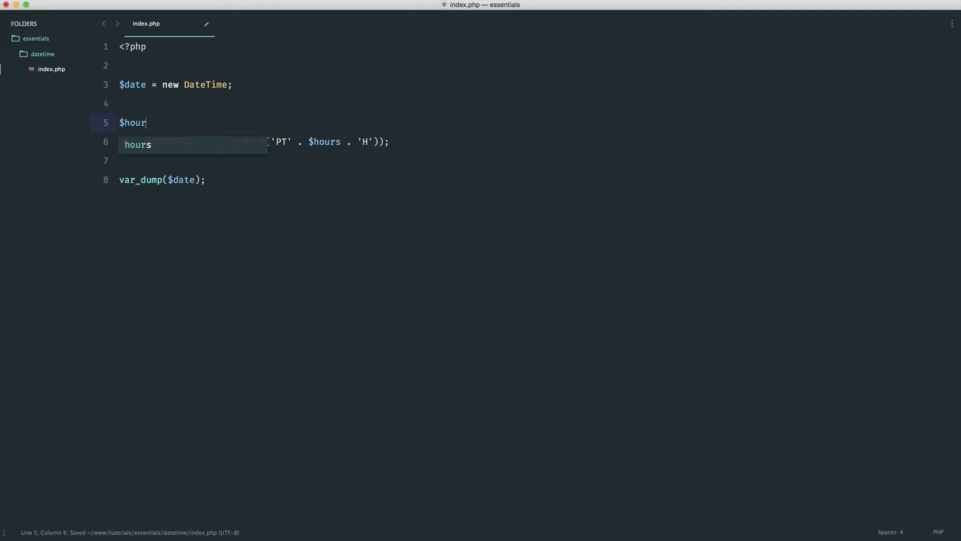
pyautogui.write('= 2;')
pyautogui.press('super+s')
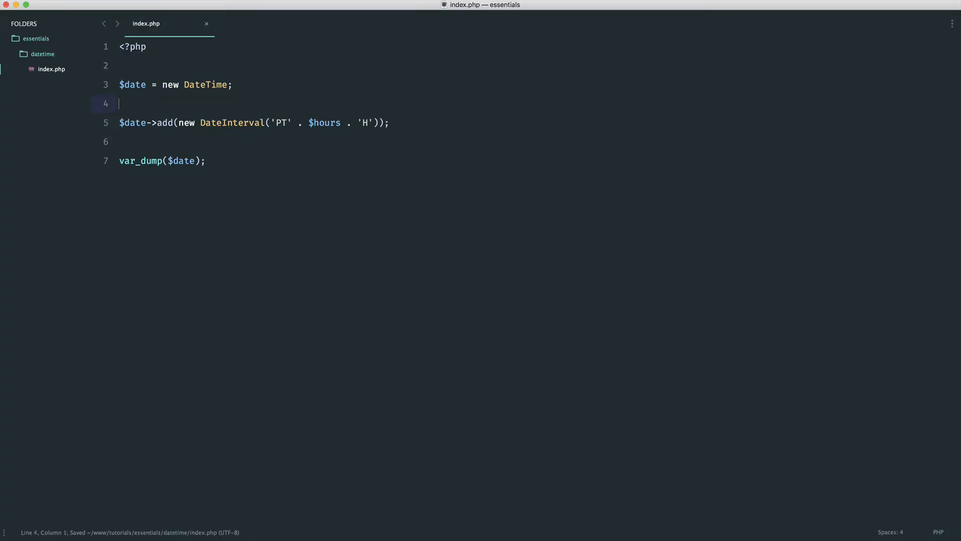
pyautogui.click(462, 134)
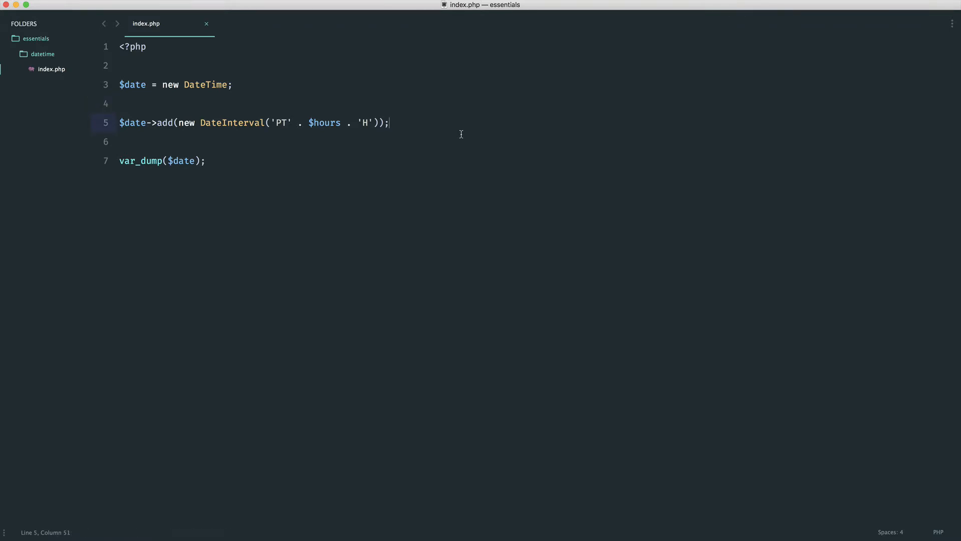
pyautogui.moveTo(211, 160); pyautogui.dragTo(71, 106)
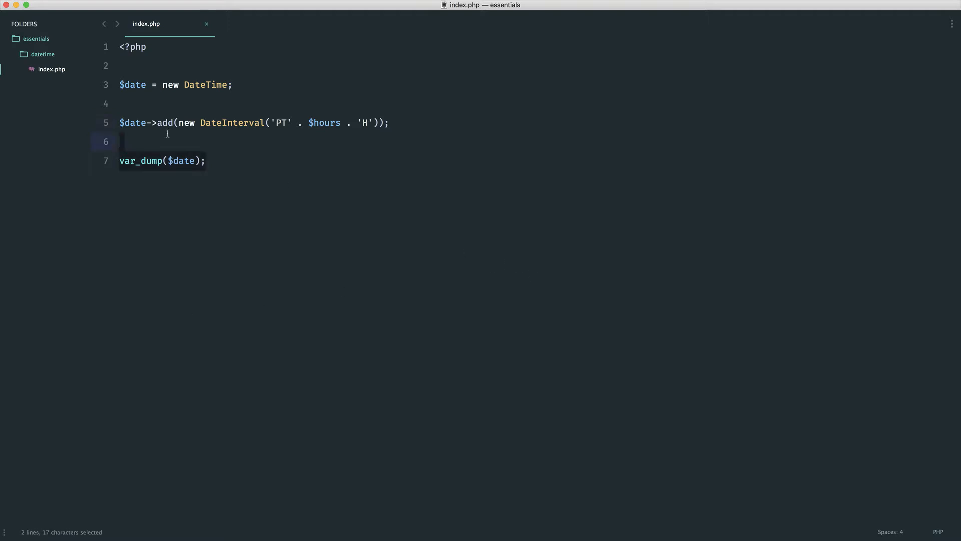
# - Delete the selected lines, leaving only $date = new DateTime; and save
pyautogui.press('BackSpace')
pyautogui.press('Return')
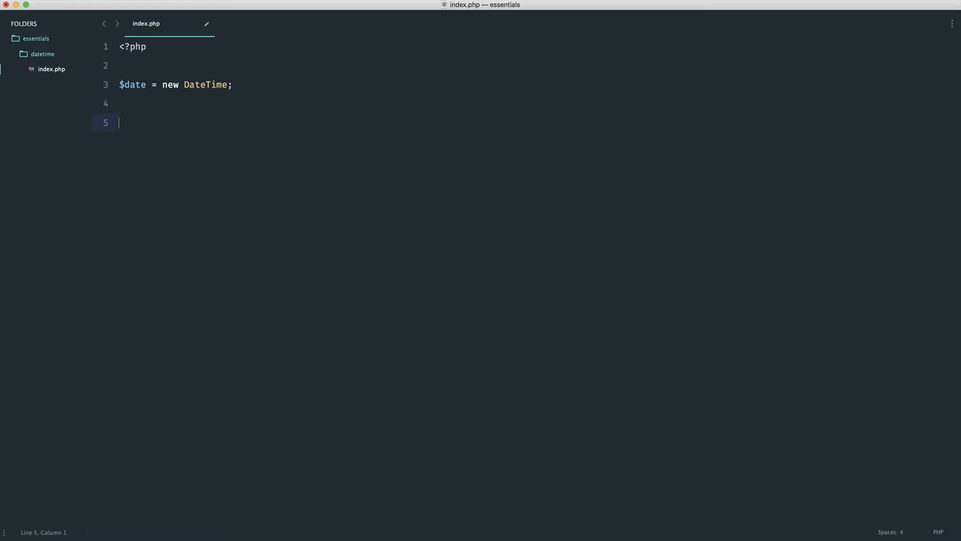
pyautogui.press('super+s')
pyautogui.press('BackSpace')
pyautogui.press('BackSpace')
pyautogui.write('(')
# - Pass '-2 days 5 hours' to the DateTime constructor, save, and reload the browser
pyautogui.press('super+s')
pyautogui.write("'")
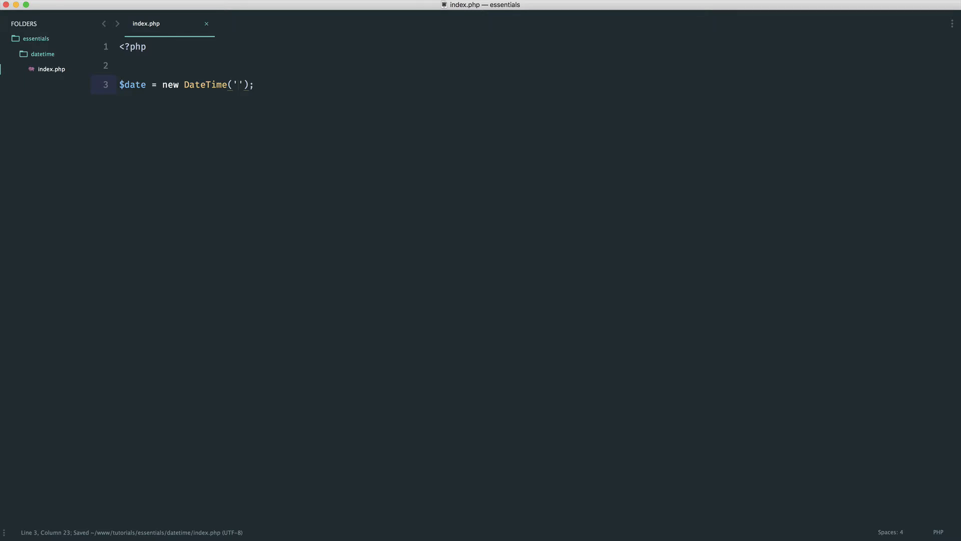
pyautogui.write('+')
pyautogui.write('2 days ')
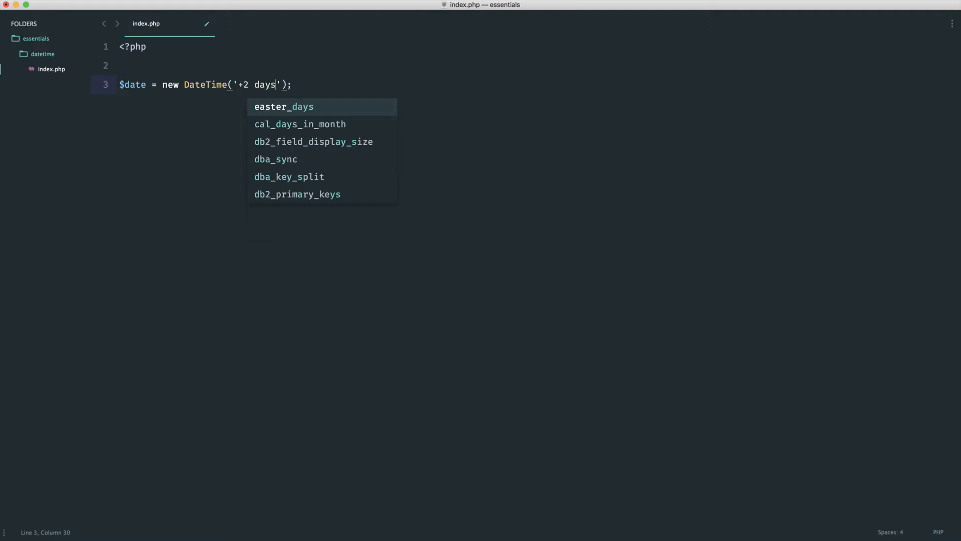
pyautogui.write('5 hours')
pyautogui.press('super+Right')
pyautogui.press('super+s')
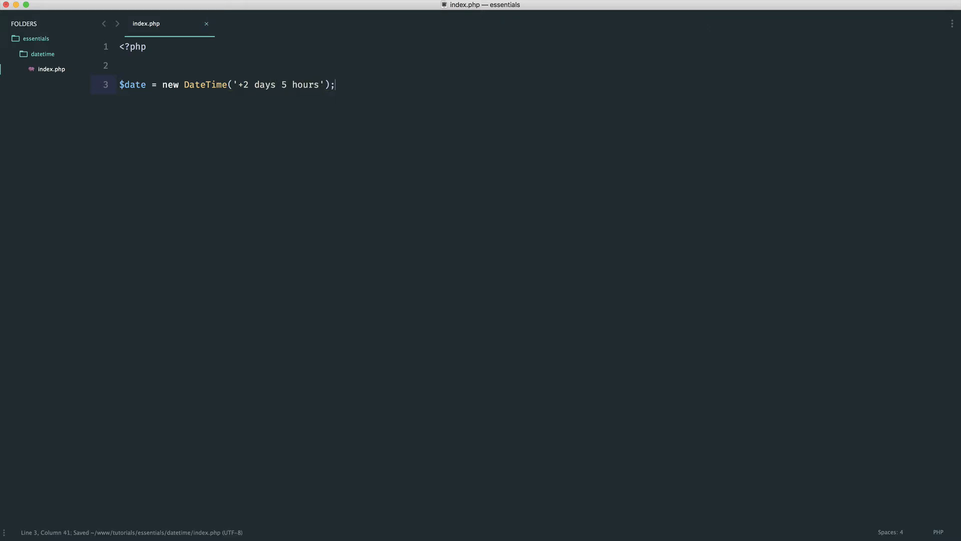
pyautogui.press('super+Tab')
pyautogui.press('super+r')
pyautogui.press('super+Tab')
# - Add var_dump($date); below the DateTime line and save
pyautogui.press('Return')
pyautogui.press('Return')
pyautogui.write('var')
pyautogui.press('Tab')
pyautogui.write('$date')
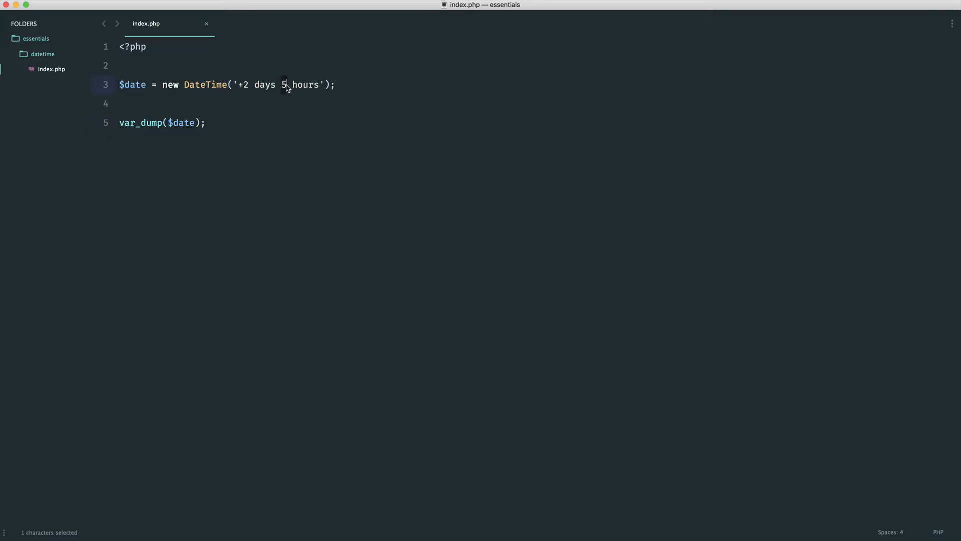
pyautogui.doubleClick(324, 85)
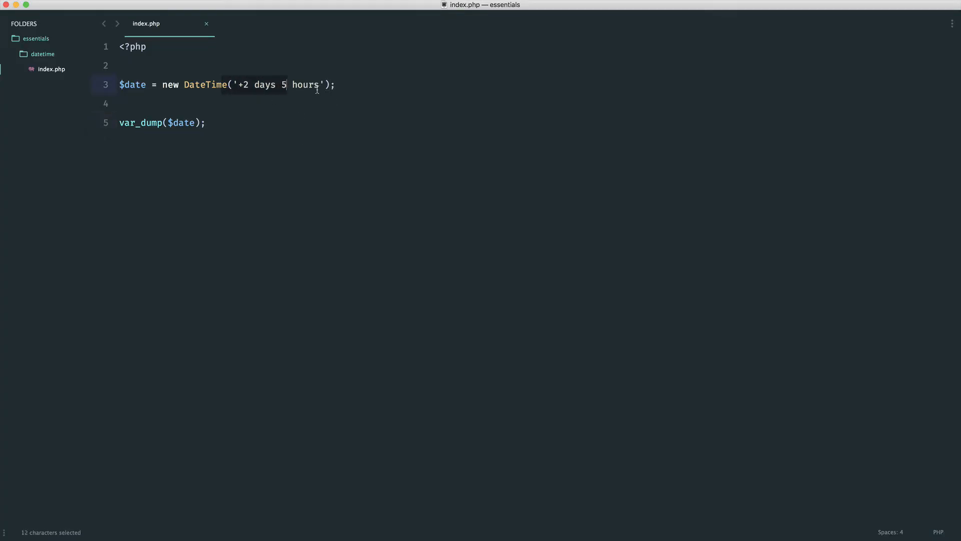
pyautogui.click(356, 94)
pyautogui.press('super+s')
pyautogui.write('-')
pyautogui.press('Return')
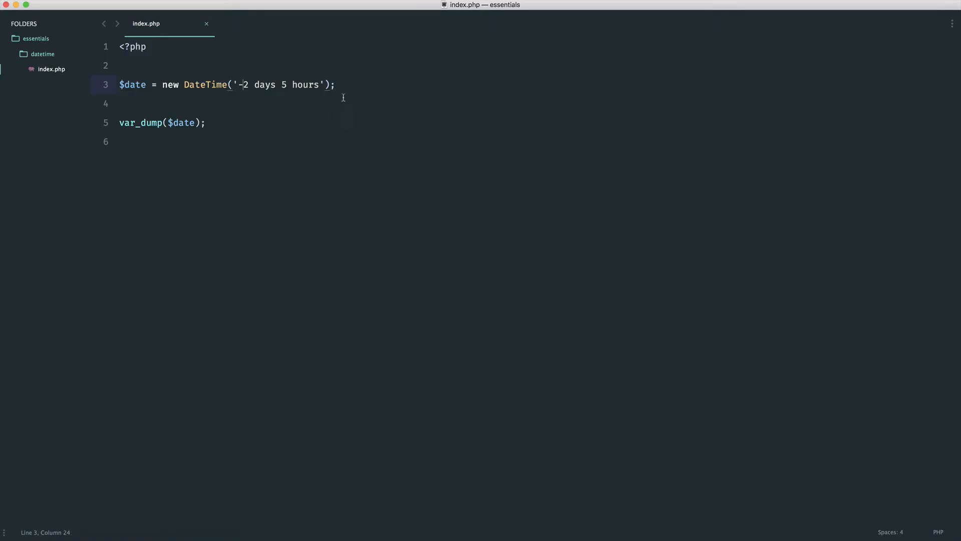
# - Remove the constructor argument and add $date->setDate(1989, 11, 16); below
pyautogui.moveTo(334, 86); pyautogui.dragTo(225, 84)
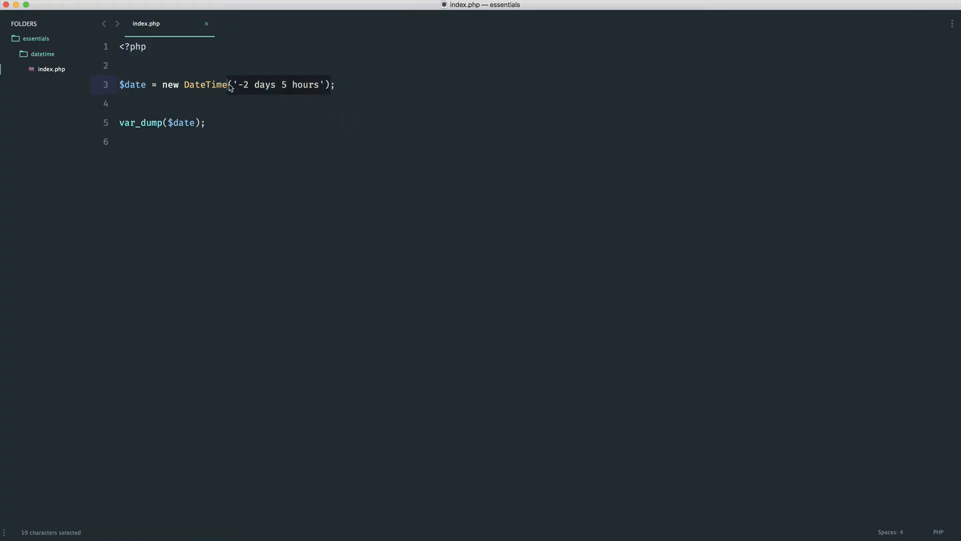
pyautogui.press('BackSpace')
pyautogui.press('super+s')
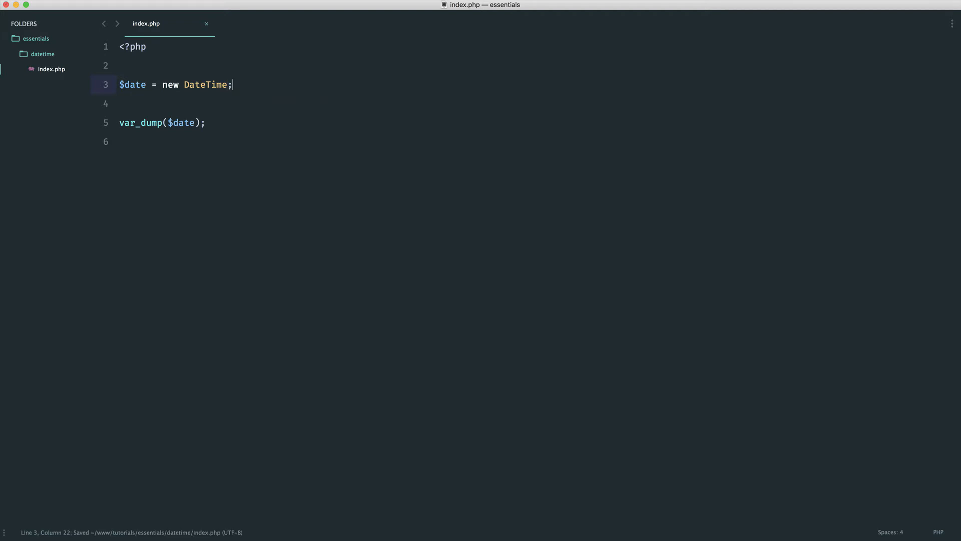
pyautogui.press('Return')
pyautogui.write('$date')
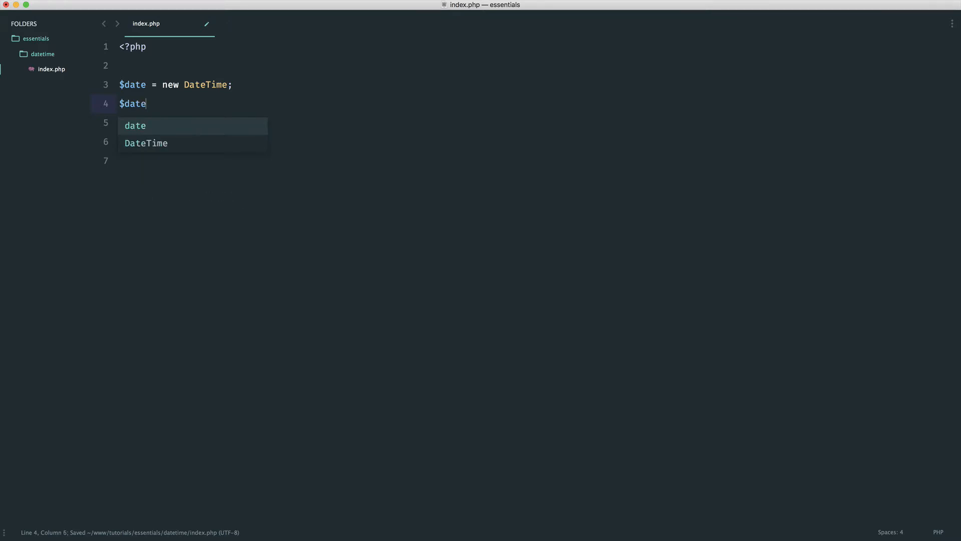
pyautogui.write('->setDat')
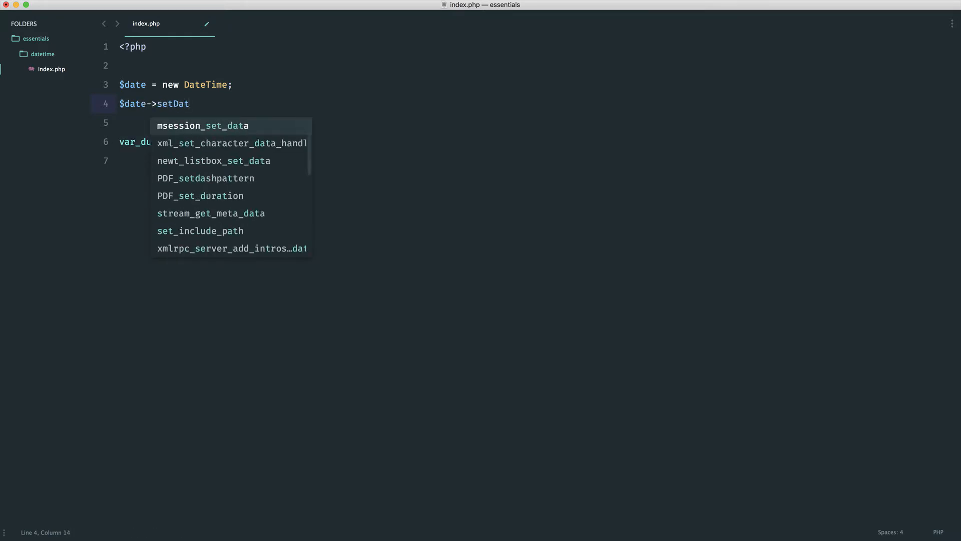
pyautogui.write('e();')
pyautogui.press('super+s')
pyautogui.press('Left')
pyautogui.press('Left')
pyautogui.write('19989')
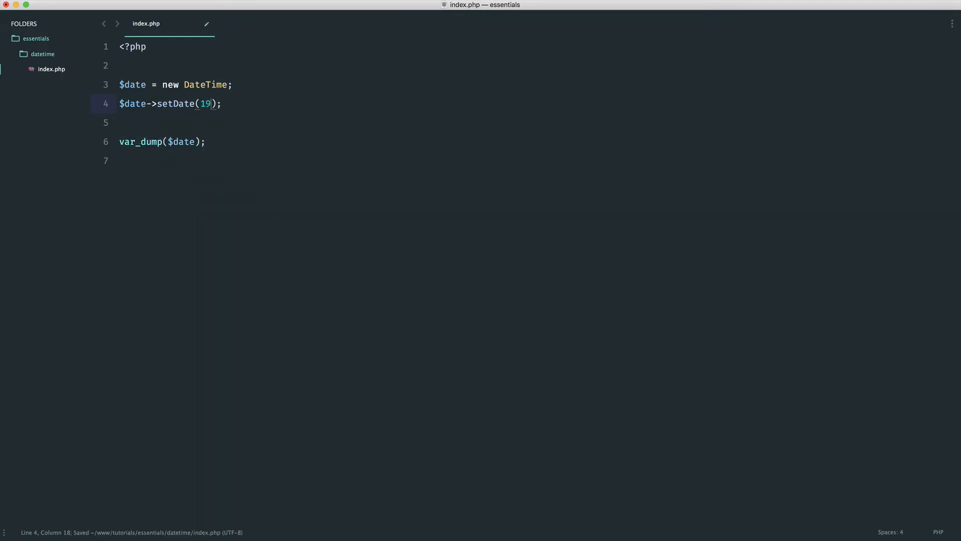
pyautogui.press('Left')
pyautogui.press('BackSpace')
pyautogui.press('End')
pyautogui.press('Left')
pyautogui.press('Left')
pyautogui.write(', ')
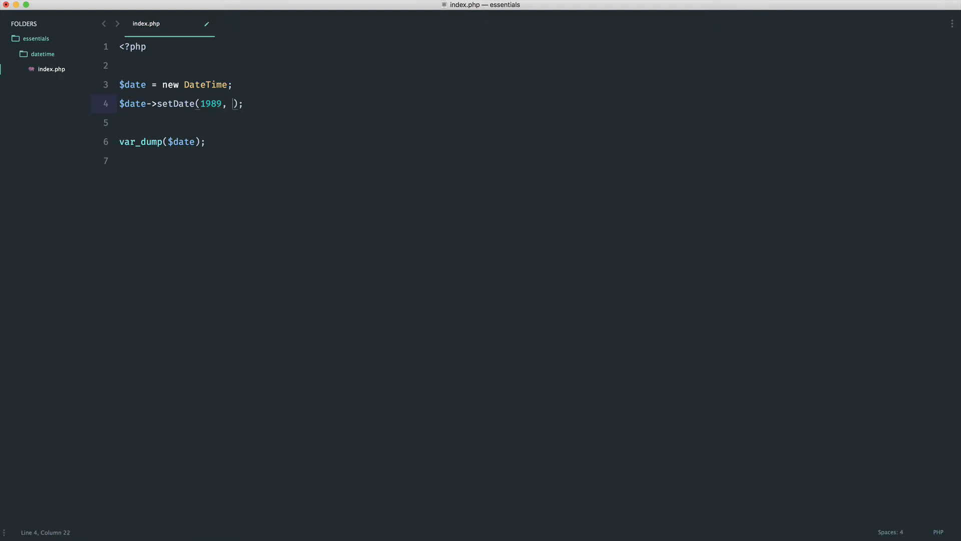
pyautogui.write('11, 16')
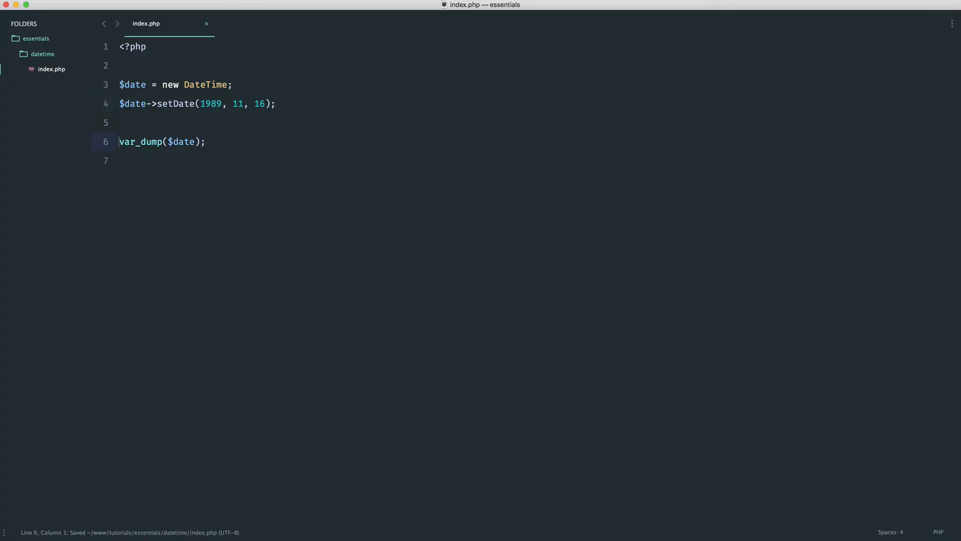
# - Add $date->modify('+2 days'); above the dump, save, and check the browser output
pyautogui.press('Return')
pyautogui.press('Return')
pyautogui.press('Up')
pyautogui.write('$date')
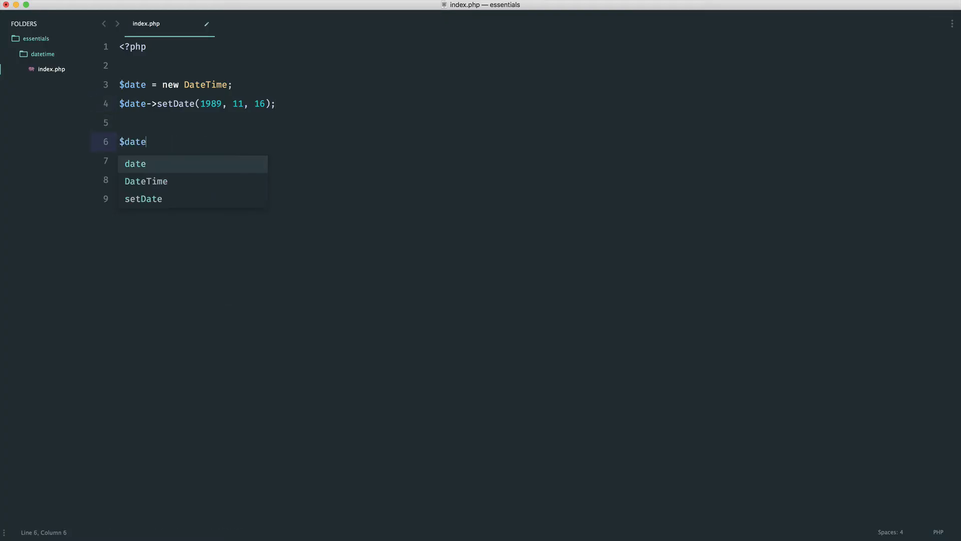
pyautogui.write('->modify();')
pyautogui.press('Left')
pyautogui.press('Left')
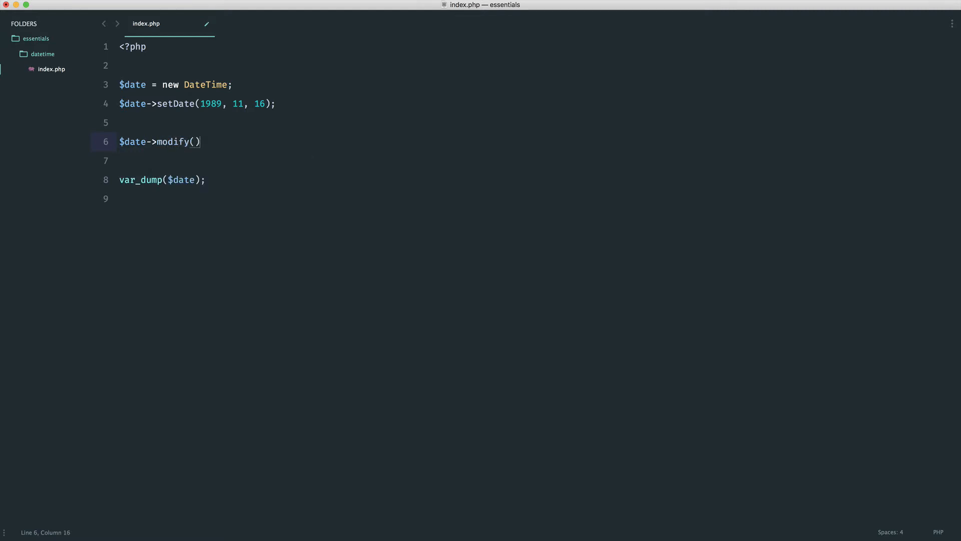
pyautogui.press('super+s')
pyautogui.write("'")
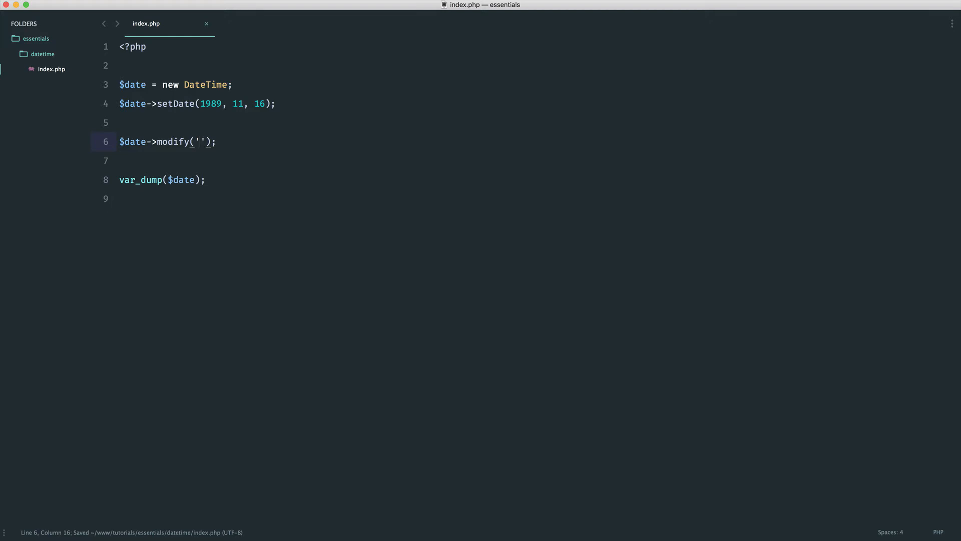
pyautogui.write('+2 days')
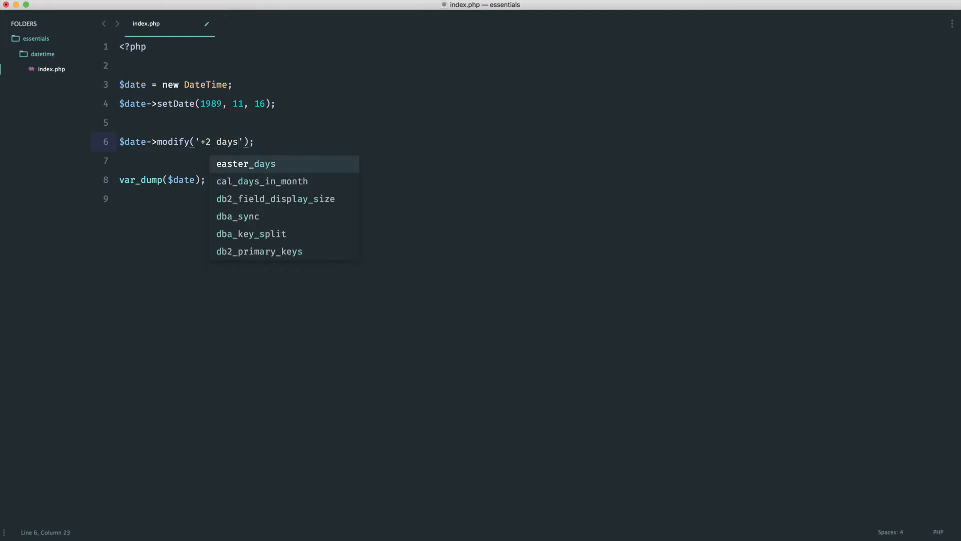
pyautogui.press('End')
pyautogui.press('super+s')
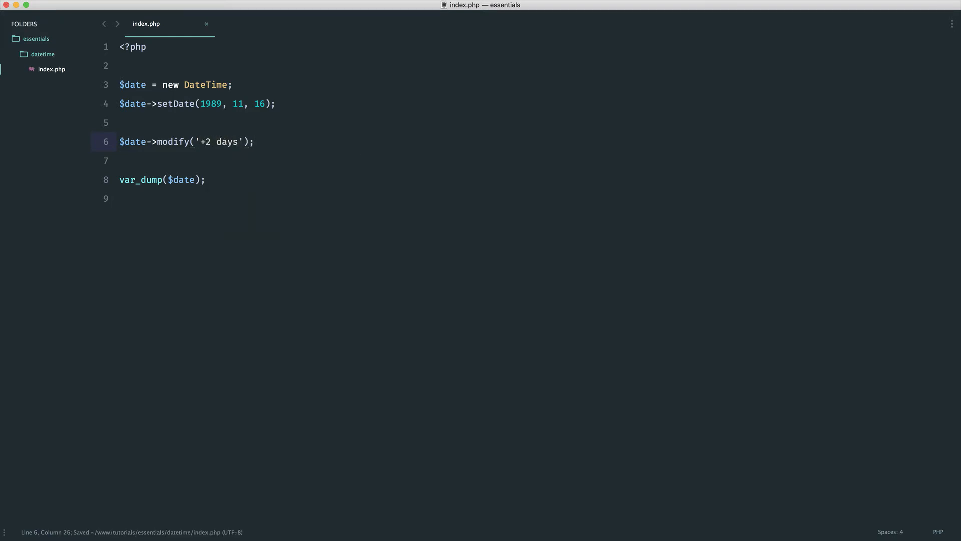
pyautogui.press('super+Tab')
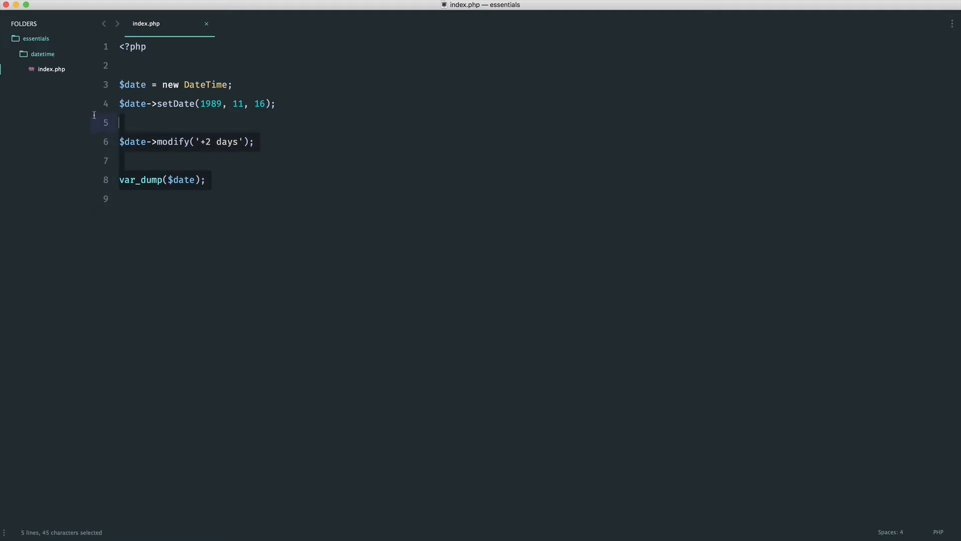
pyautogui.click(336, 255)
pyautogui.press('super+s')
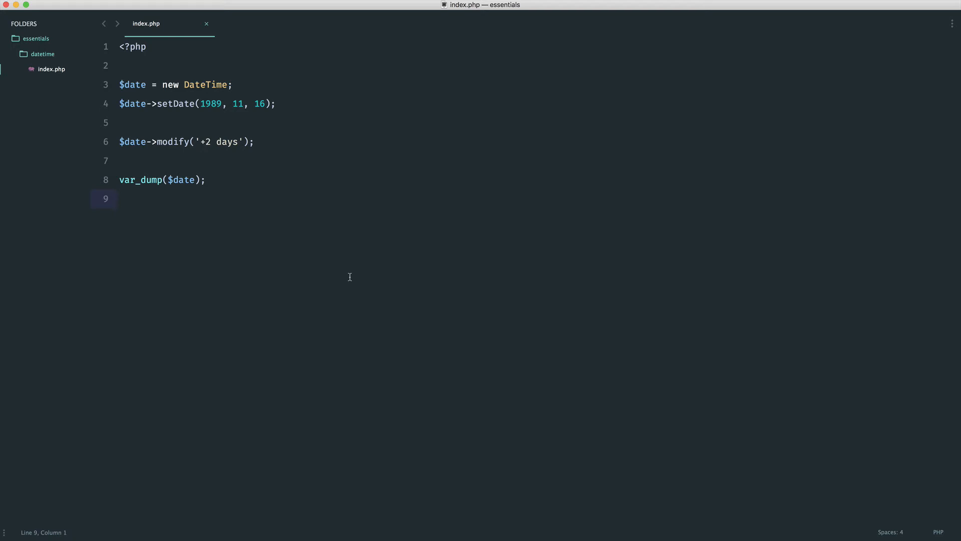
# - Replace everything below the DateTime line with $newDate = $date->modify('+2 days');
pyautogui.moveTo(346, 278); pyautogui.dragTo(109, 117)
pyautogui.press('BackSpace')
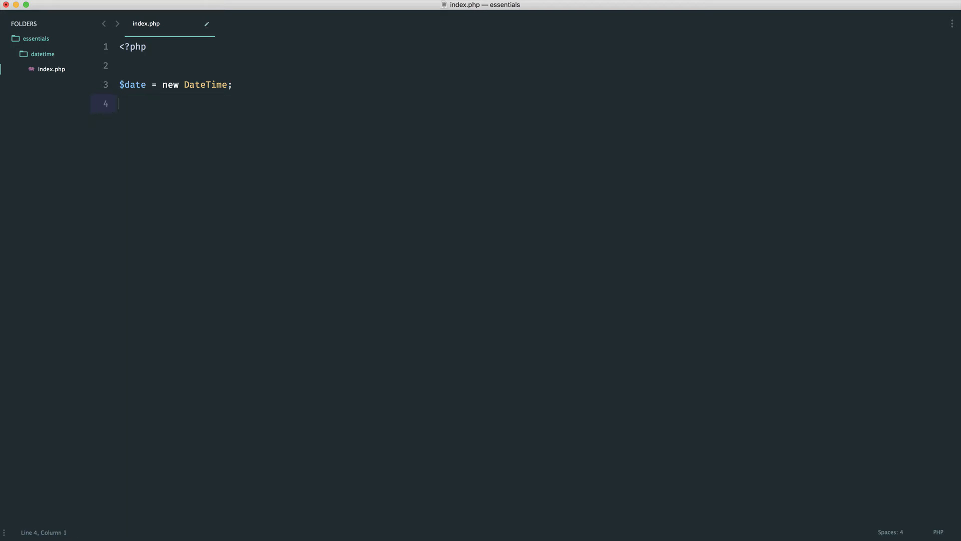
pyautogui.write('$date->m')
pyautogui.write('odify();')
pyautogui.press('super+s')
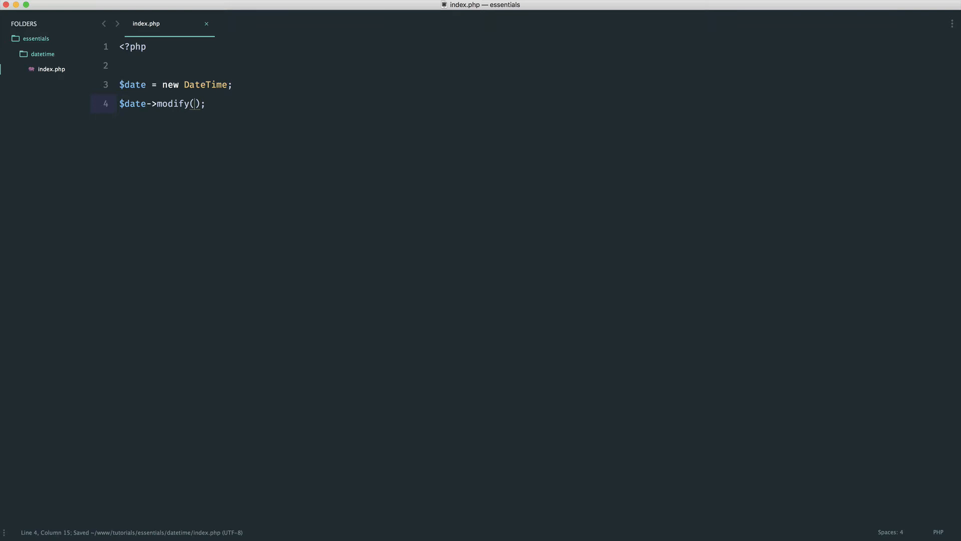
pyautogui.press('Left')
pyautogui.press('Left')
pyautogui.write("'+ ")
pyautogui.write('2days')
pyautogui.press('Left')
pyautogui.press('BackSpace')
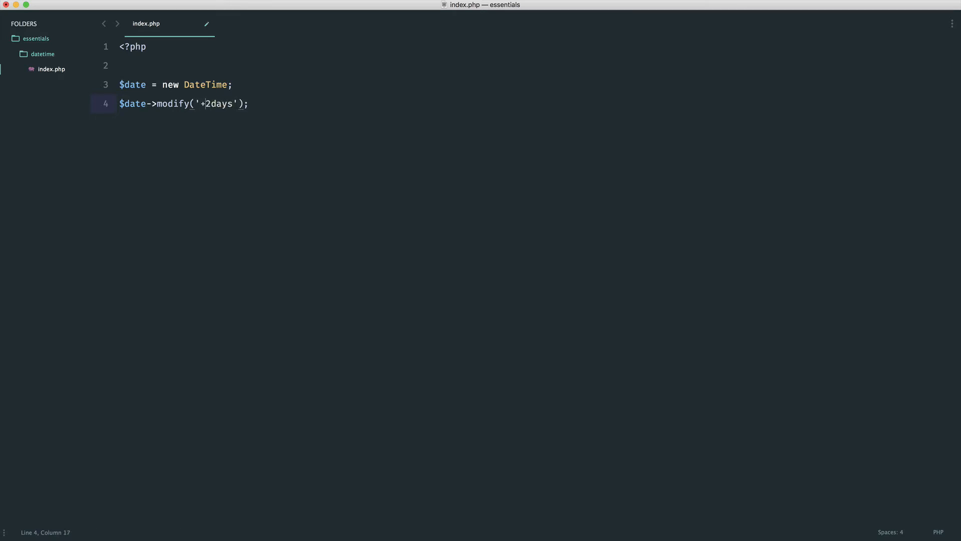
pyautogui.press('Right')
pyautogui.press('super+s')
pyautogui.press('End')
# - Space out the lines, save, and add comments for the current and two-days-later times
pyautogui.press('Return')
pyautogui.hotkey('shift', 'End')
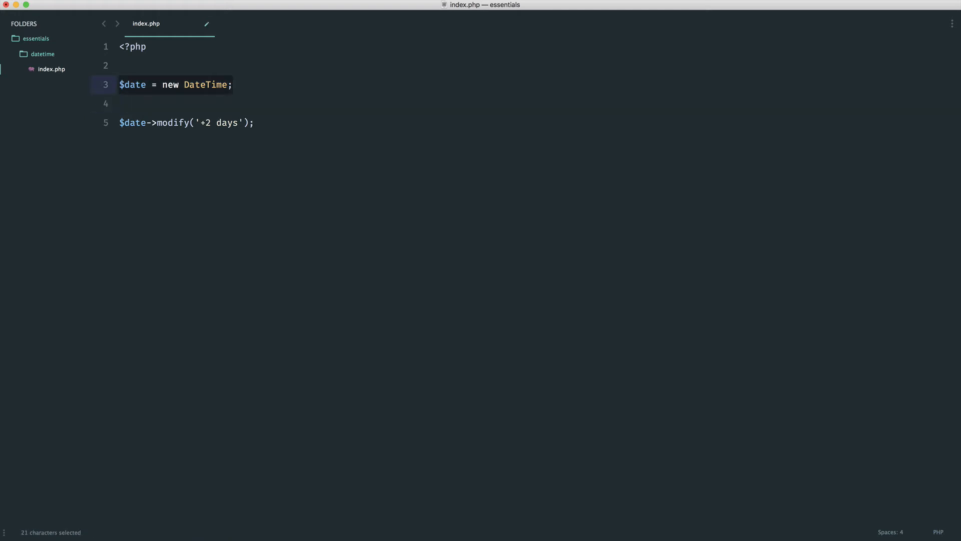
pyautogui.press('Right')
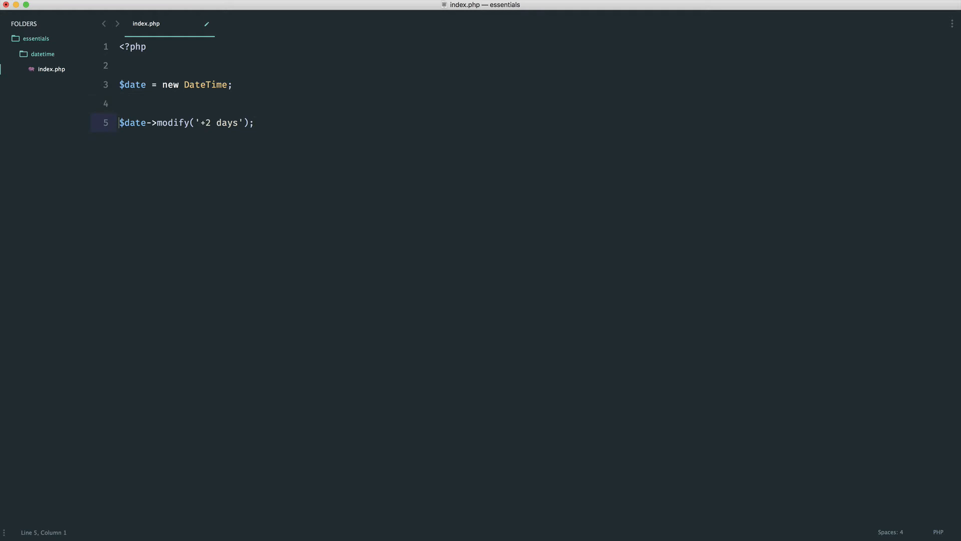
pyautogui.write('$newDate ')
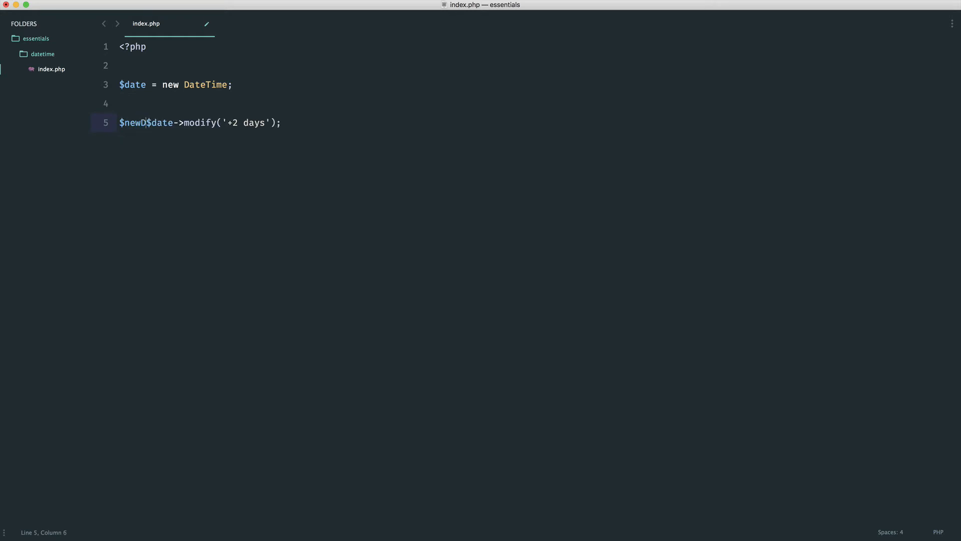
pyautogui.write('=')
pyautogui.press('super+s')
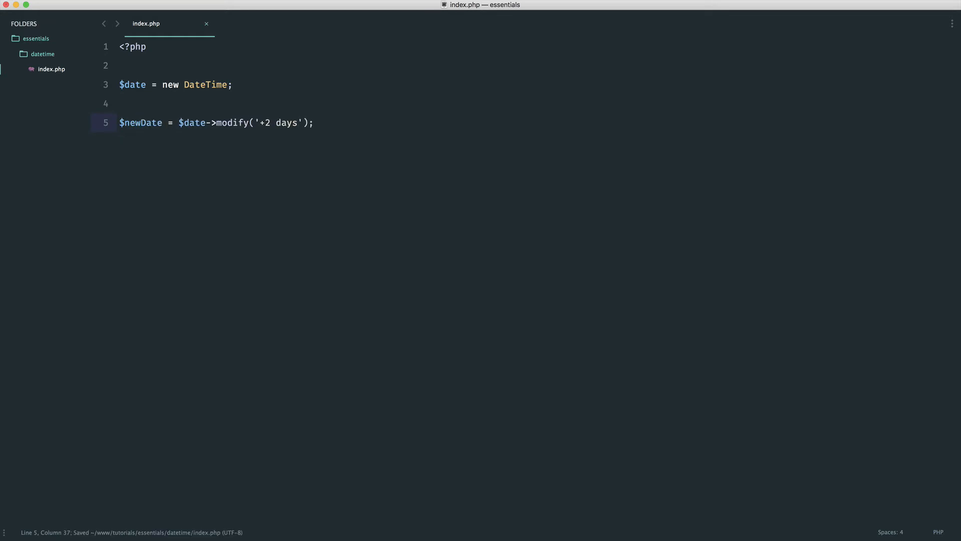
pyautogui.press('Return')
pyautogui.press('Return')
pyautogui.write('// curre')
pyautogui.write('nt date and time,')
pyautogui.press('BackSpace')
pyautogui.press('Return')
pyautogui.write('// the ')
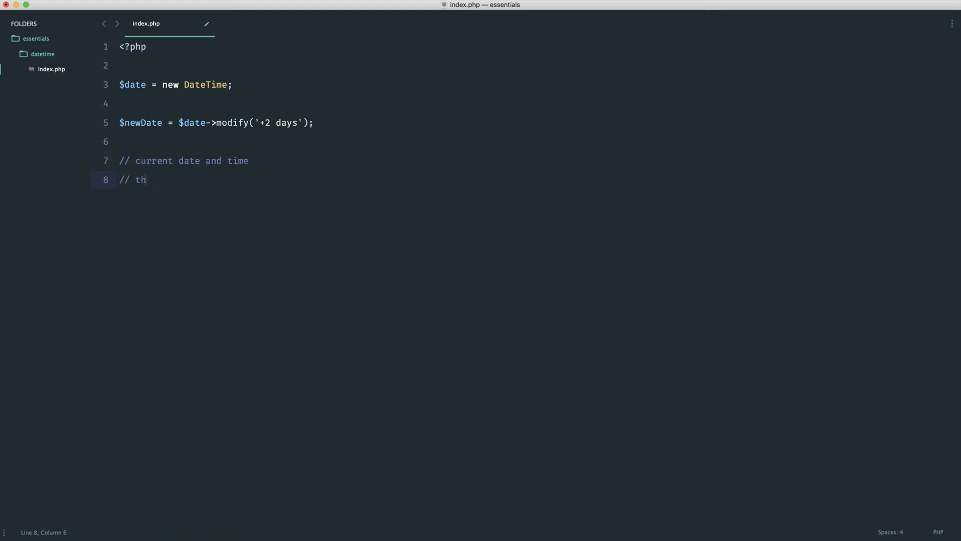
pyautogui.write('date and time in')
pyautogui.write(' 2 days time')
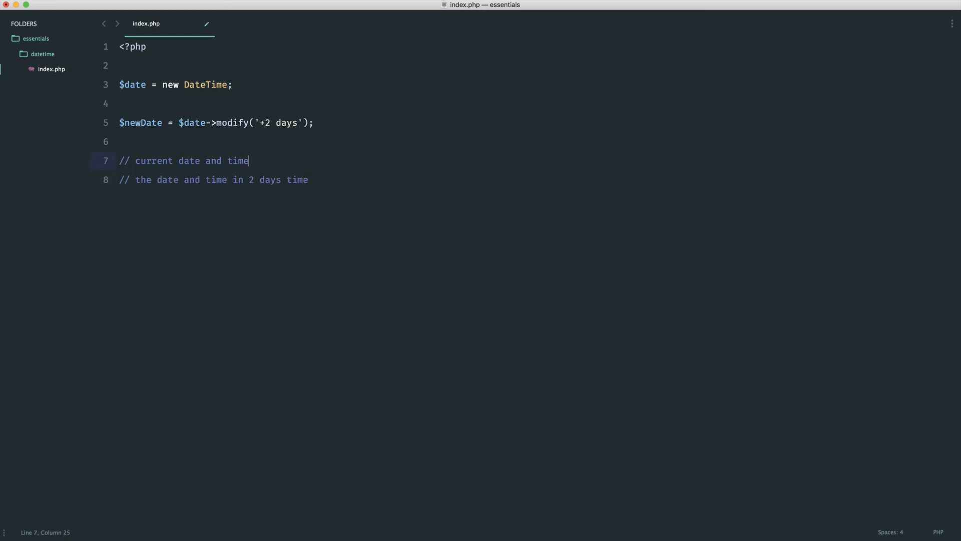
pyautogui.moveTo(148, 84); pyautogui.dragTo(113, 85)
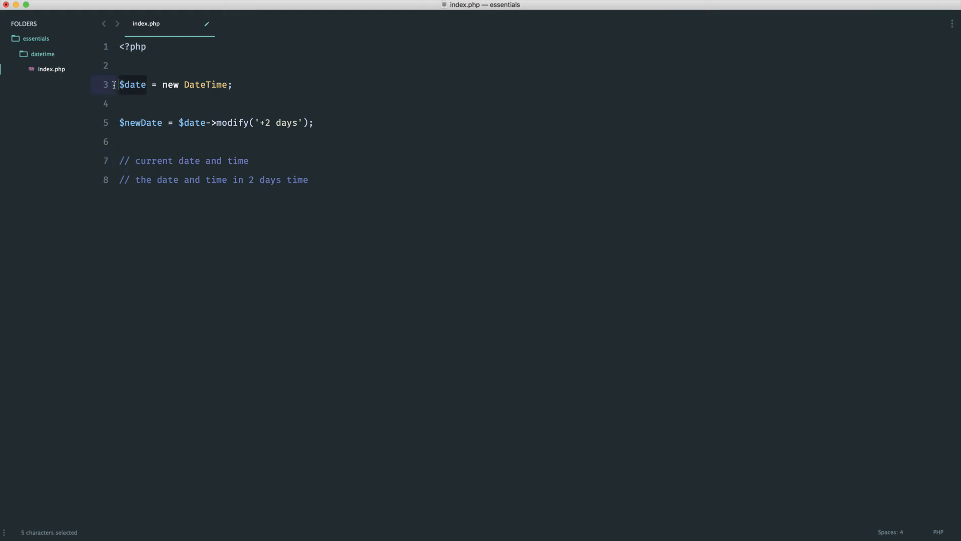
# - Replace the two comments with var_dump($newDate); save, and view 2016-08-17 in the browser
pyautogui.doubleClick(161, 123)
pyautogui.moveTo(309, 179); pyautogui.dragTo(96, 173)
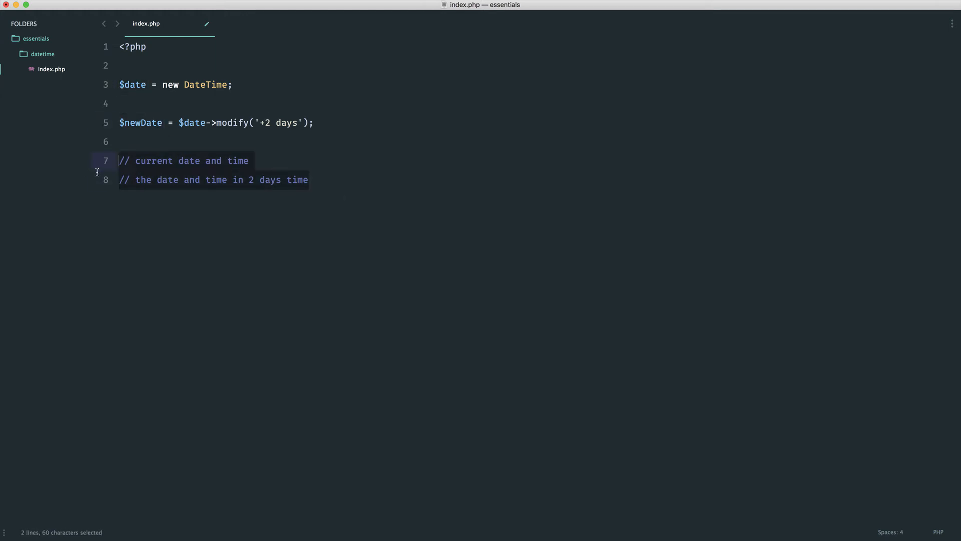
pyautogui.write('var')
pyautogui.press('Tab')
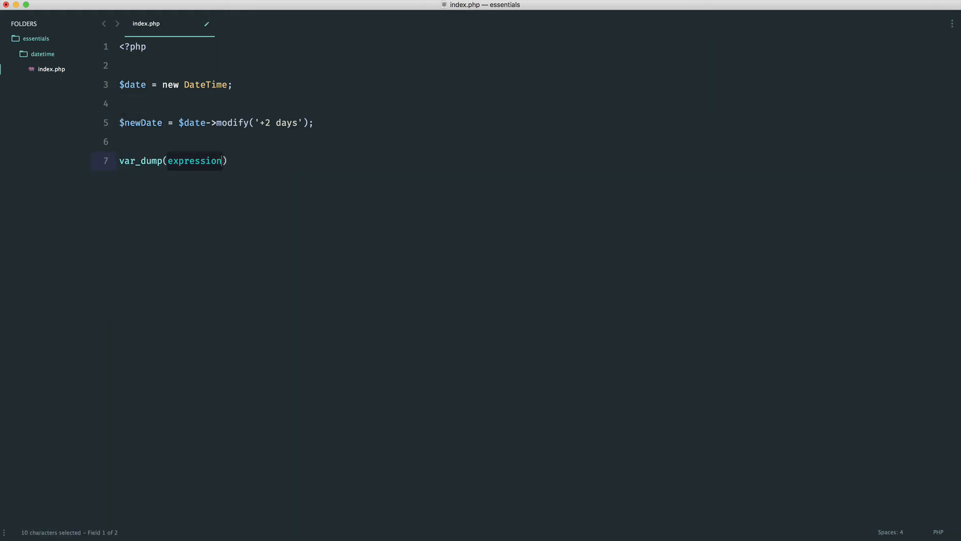
pyautogui.write('$new')
pyautogui.press('Tab')
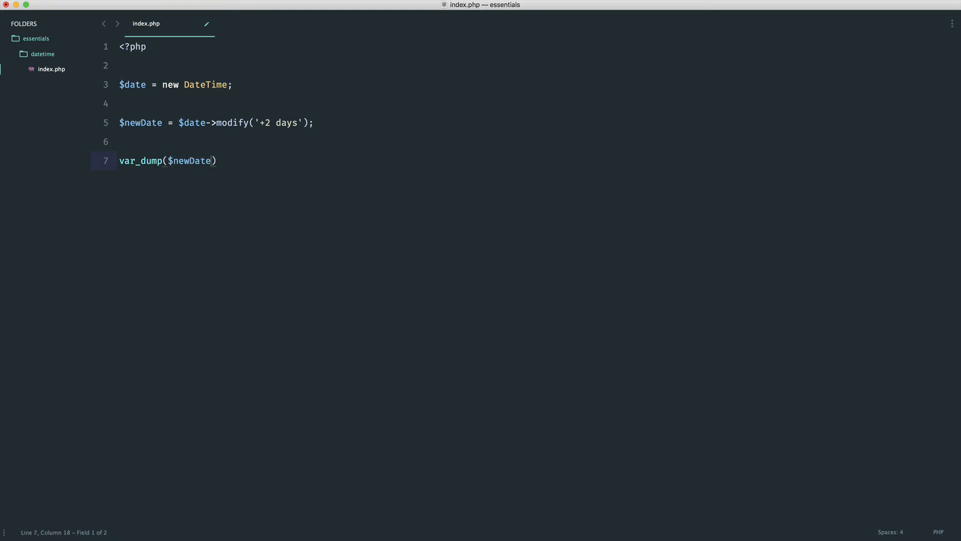
pyautogui.press('Tab')
pyautogui.write(';')
pyautogui.press('super+s')
pyautogui.press('super+Tab')
# - Change the dump to var_dump($date); and save
pyautogui.doubleClick(192, 161)
pyautogui.write('date')
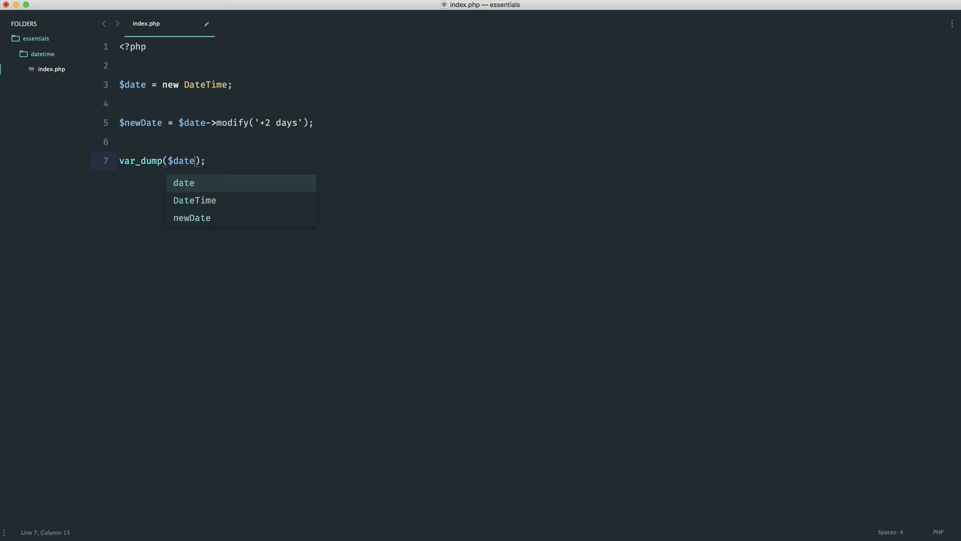
pyautogui.press('Escape')
pyautogui.press('super+s')
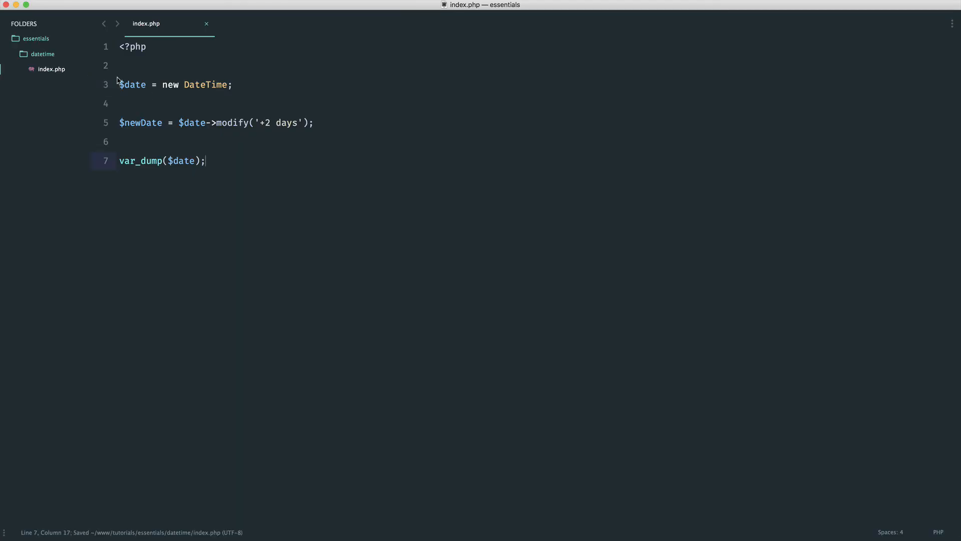
pyautogui.doubleClick(141, 122)
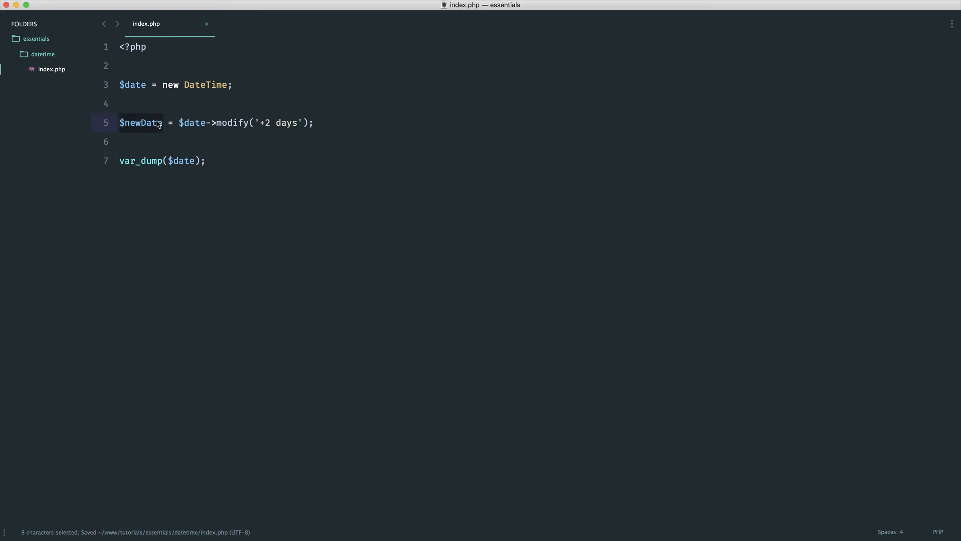
pyautogui.click(259, 122)
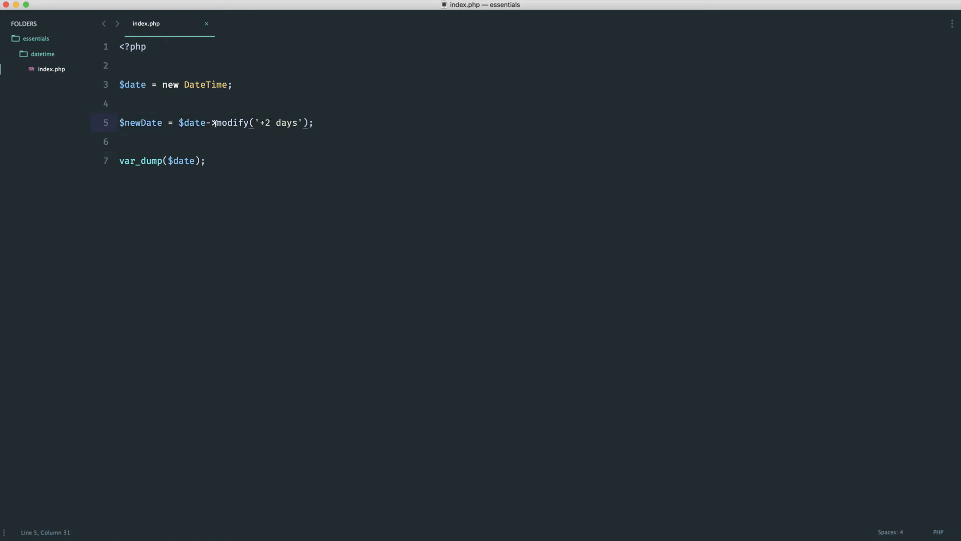
pyautogui.doubleClick(141, 122)
pyautogui.moveTo(254, 86); pyautogui.dragTo(106, 89)
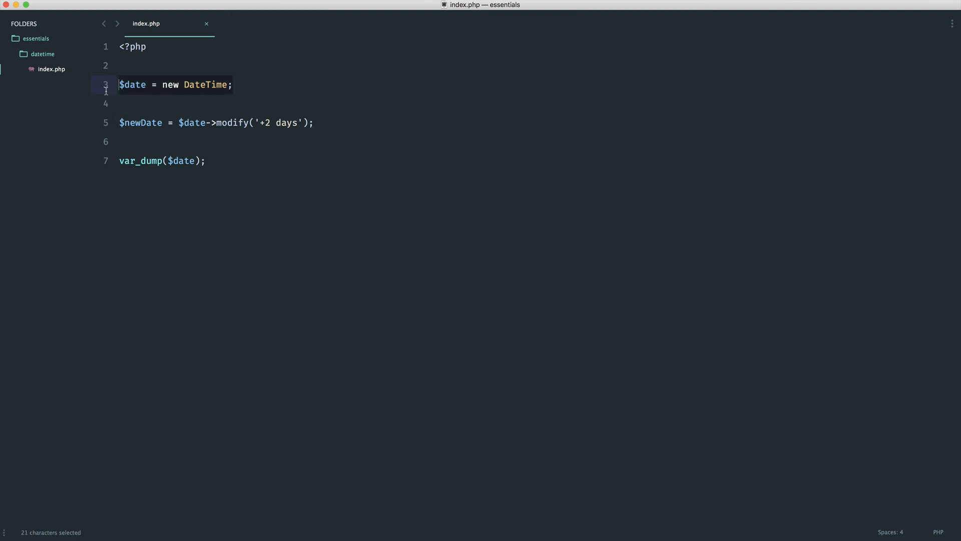
pyautogui.click(238, 85)
pyautogui.press('super+s')
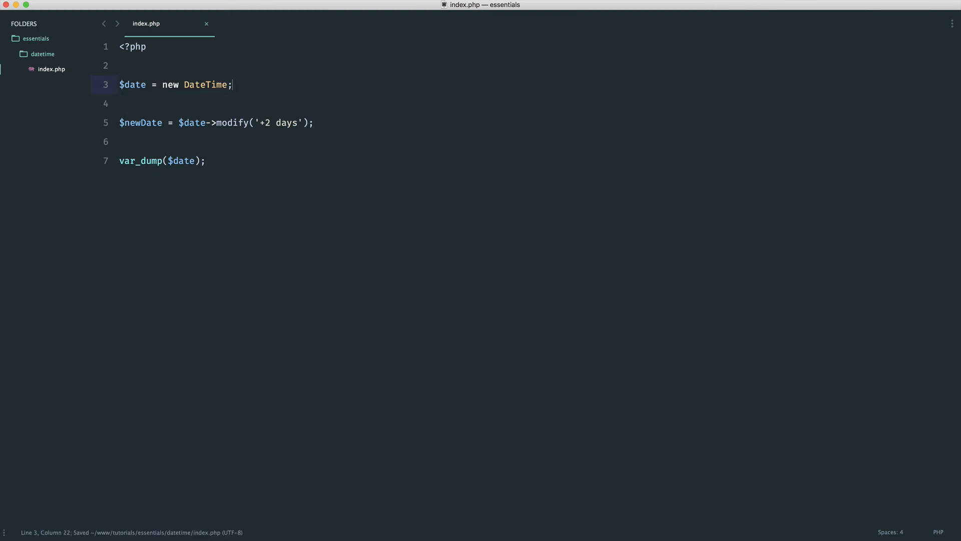
pyautogui.click(309, 199)
pyautogui.press('Return')
pyautogui.moveTo(217, 122); pyautogui.dragTo(248, 122)
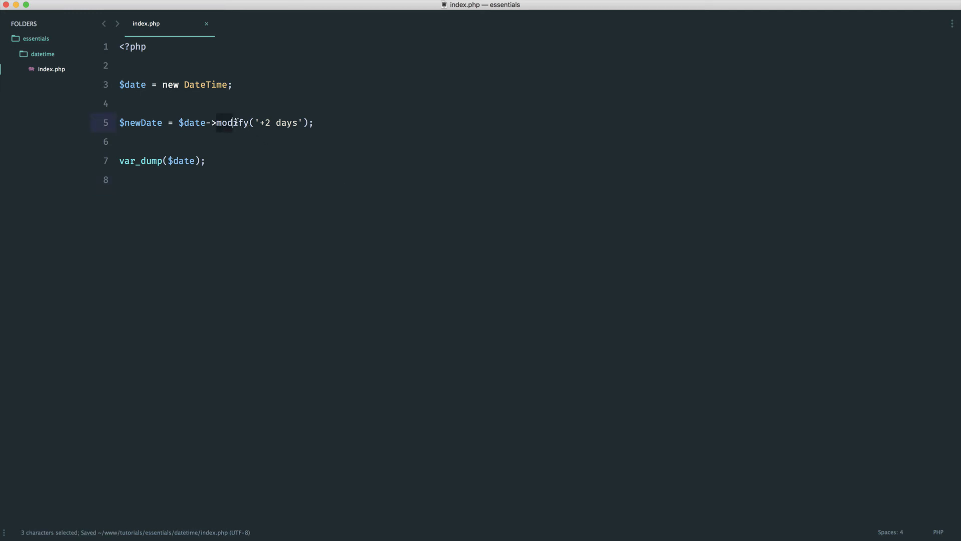
pyautogui.moveTo(233, 85); pyautogui.dragTo(133, 85)
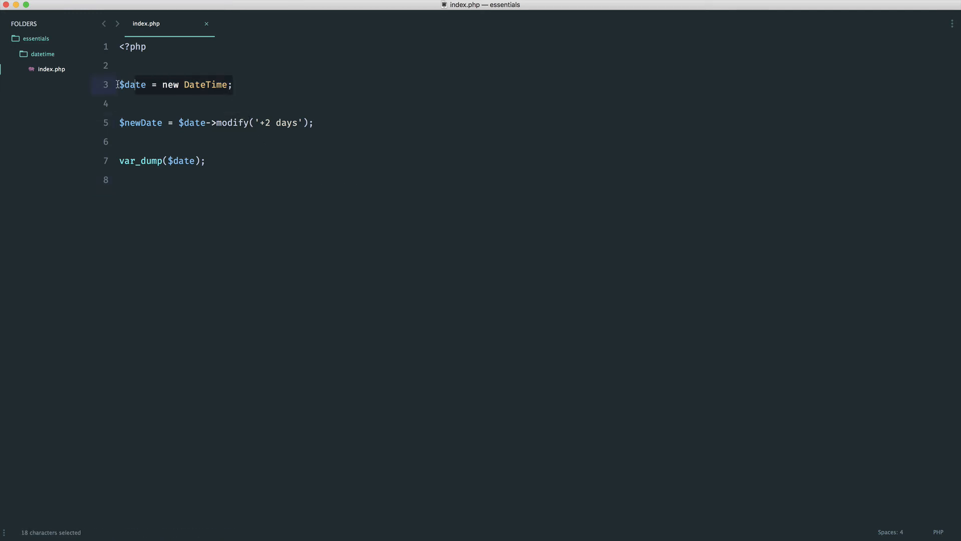
pyautogui.click(338, 88)
pyautogui.click(341, 122)
pyautogui.tripleClick(289, 124)
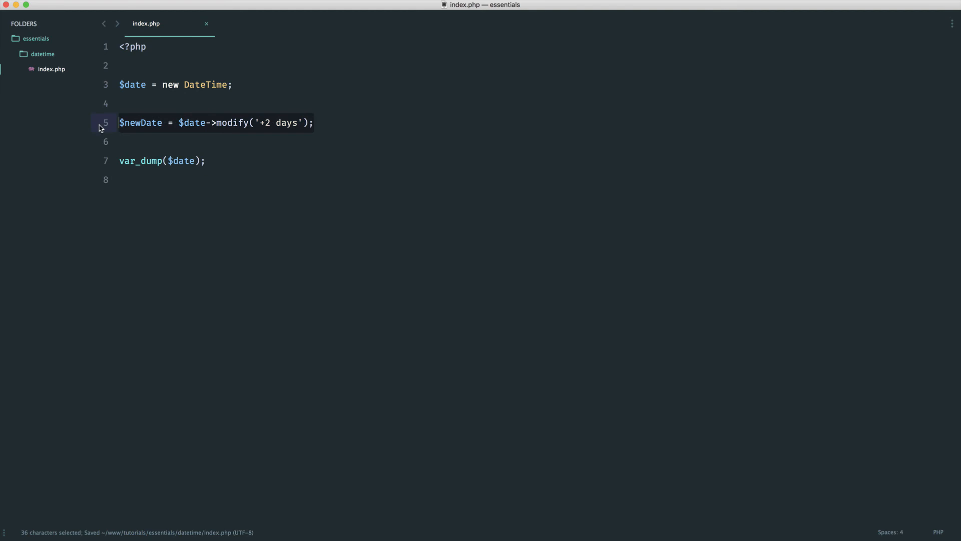
pyautogui.tripleClick(233, 86)
pyautogui.click(242, 215)
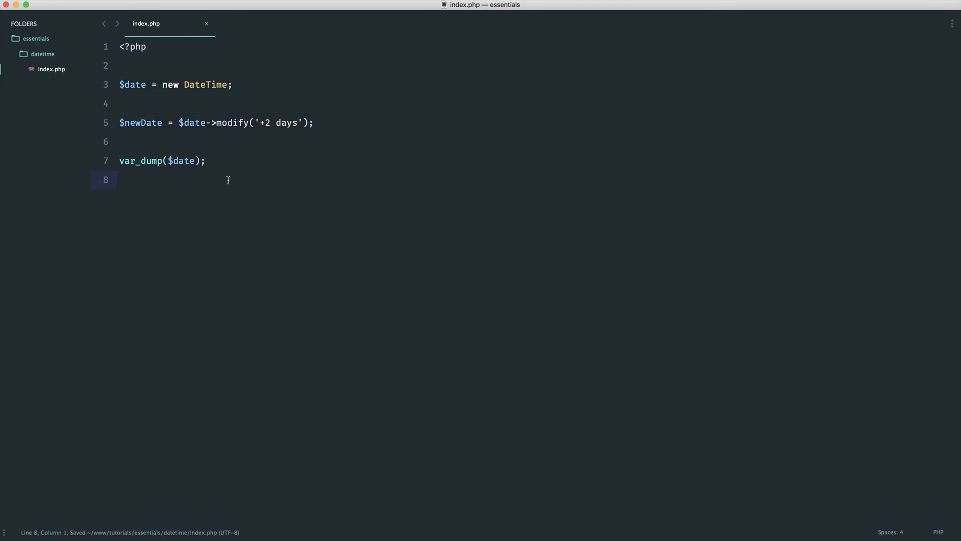
# - Insert the line $newDate = clone $date; above the modify call and save
pyautogui.click(193, 103)
pyautogui.press('Return')
pyautogui.write('$ne')
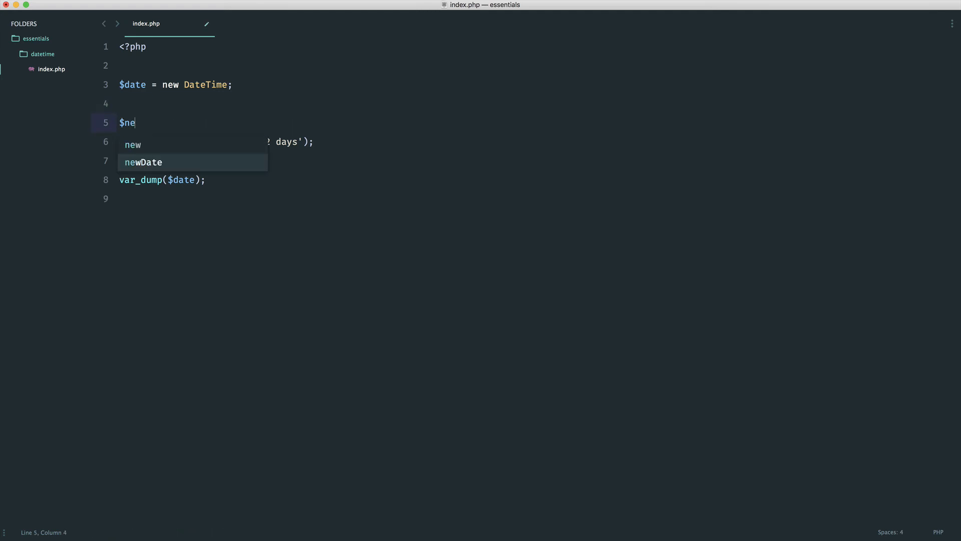
pyautogui.write('wDate = ')
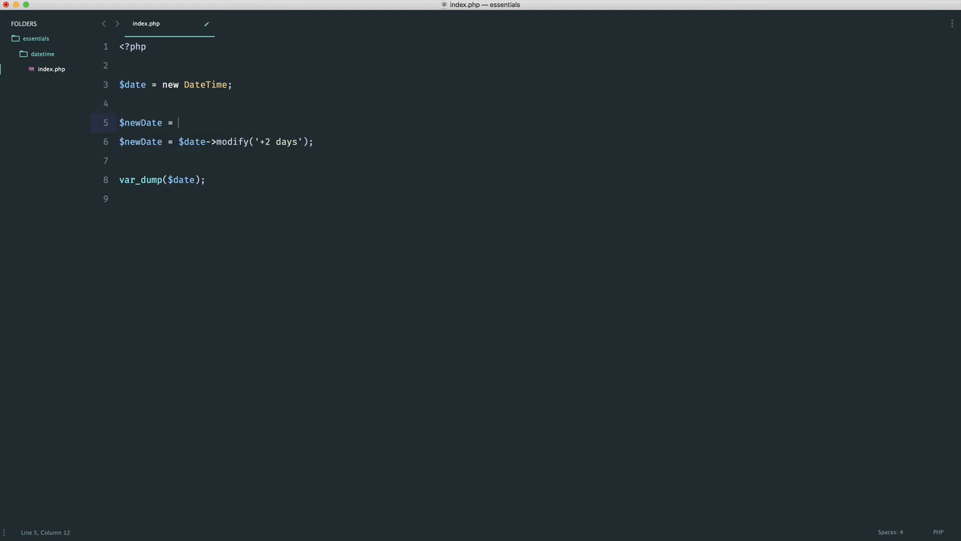
pyautogui.write('clone $date;')
pyautogui.press('super+s')
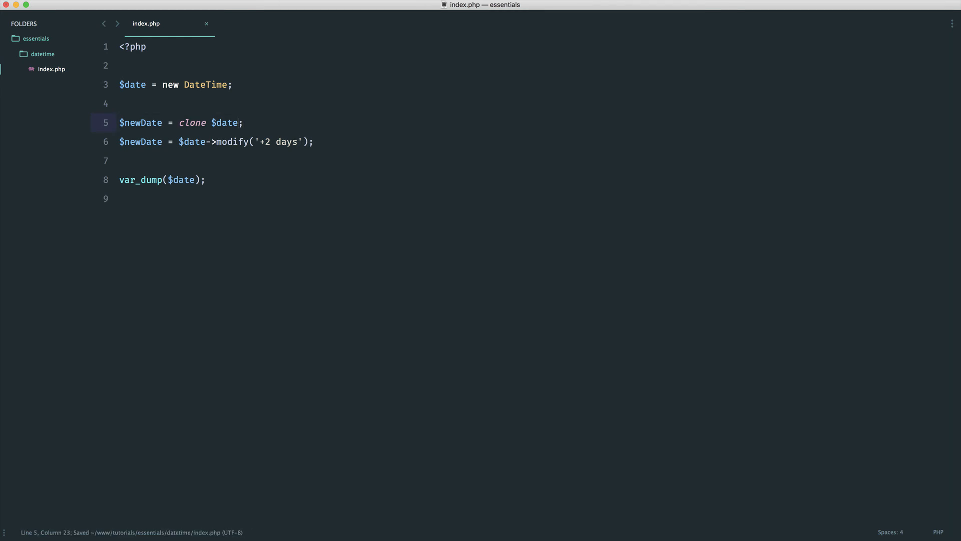
pyautogui.press('super+shift+Left')
pyautogui.press('Left')
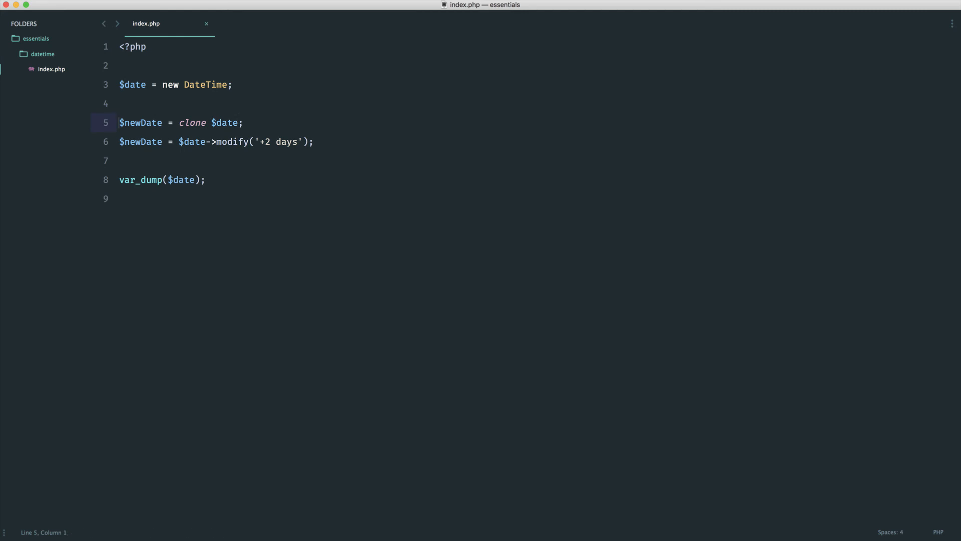
# - Change $date->modify('+2 days') to $newDate->modify and save the file
pyautogui.click(208, 141)
pyautogui.hotkey('alt', 'BackSpace')
pyautogui.write('new')
pyautogui.press('Tab')
pyautogui.press('super+Right')
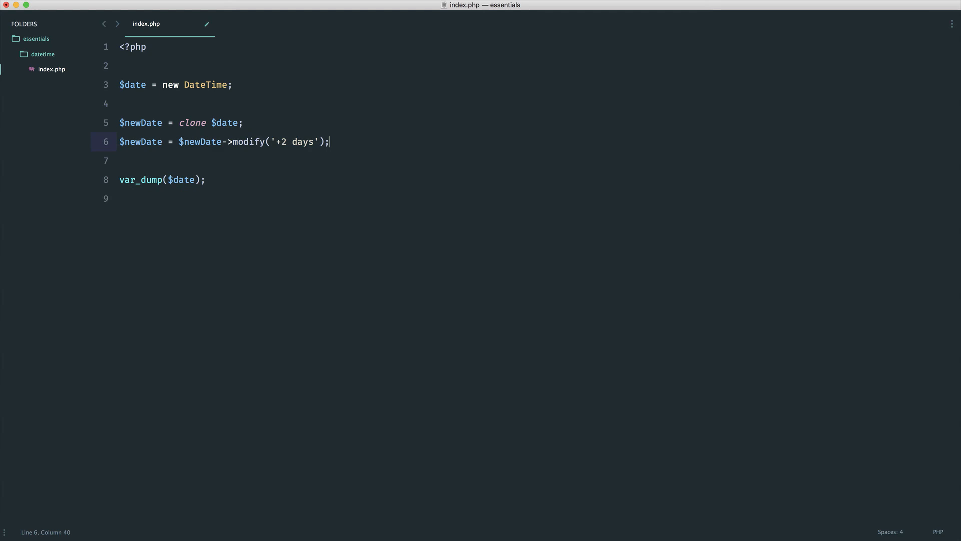
pyautogui.press('super+s')
pyautogui.doubleClick(227, 123)
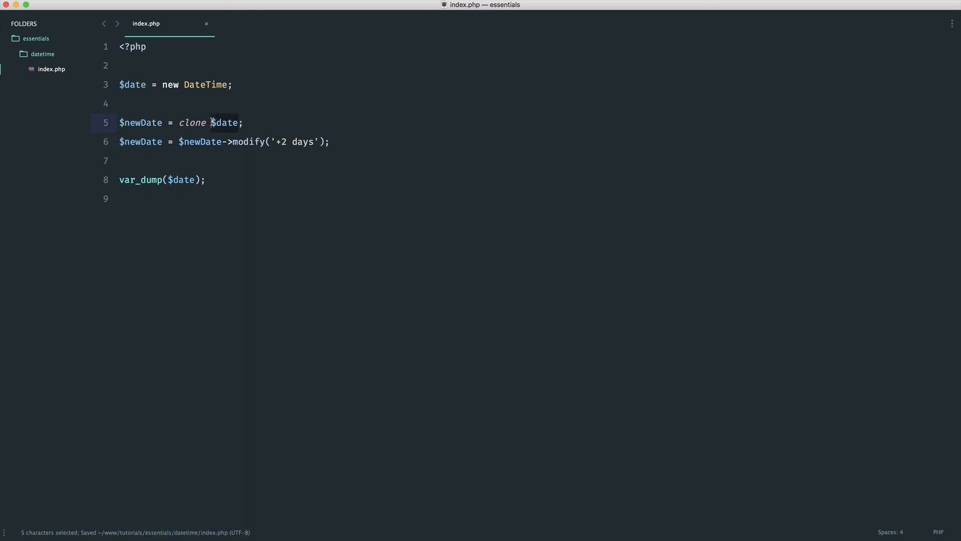
pyautogui.click(244, 122)
pyautogui.tripleClick(246, 85)
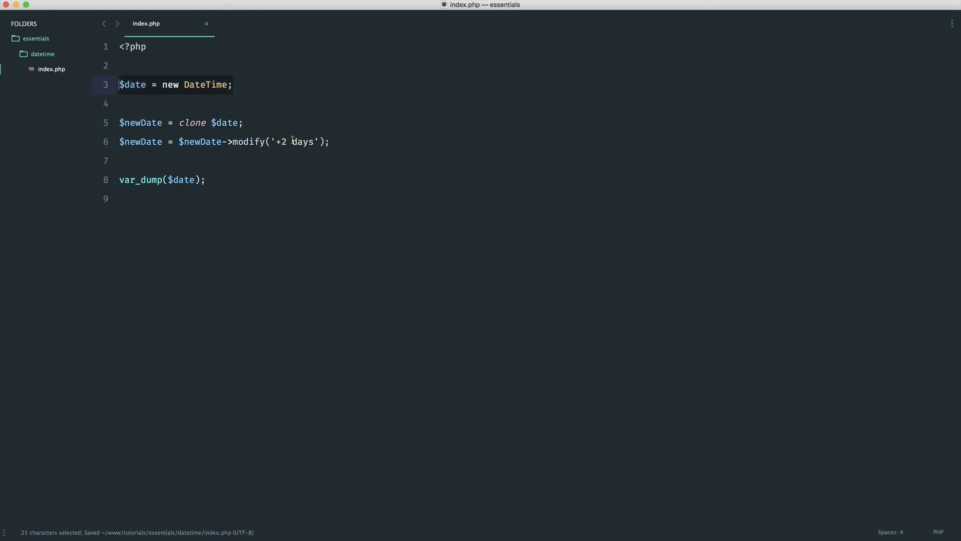
pyautogui.click(336, 142)
pyautogui.click(200, 179)
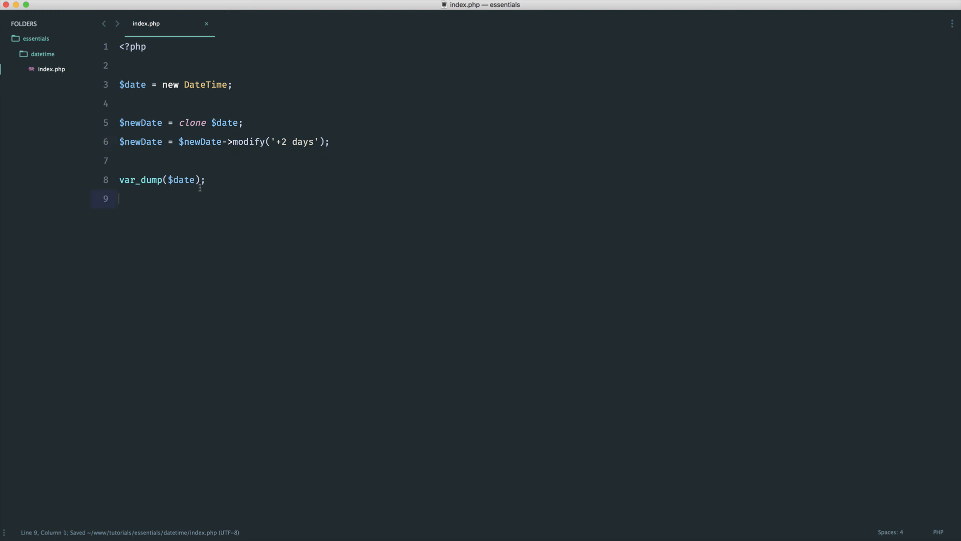
pyautogui.doubleClick(188, 180)
pyautogui.write('new')
pyautogui.press('Tab')
pyautogui.hotkey('ctrl', 's')
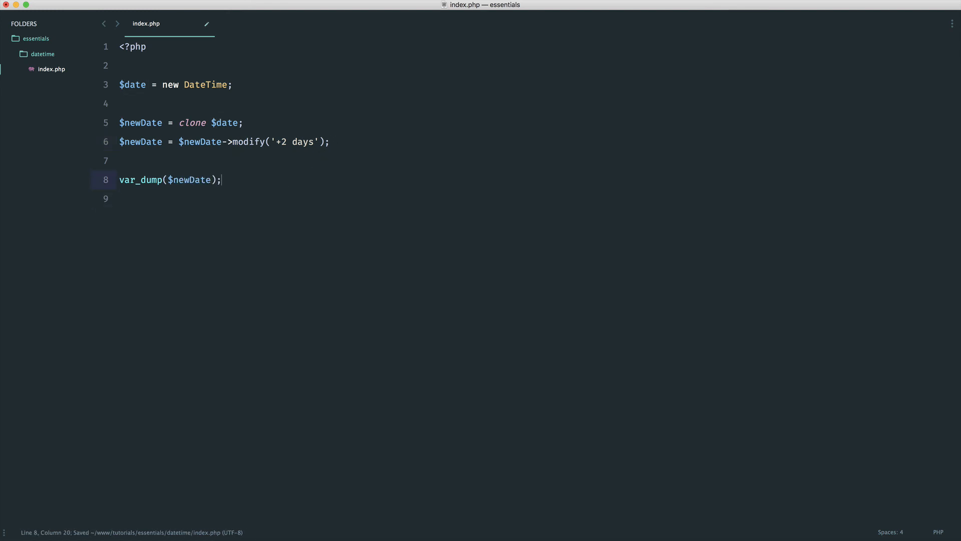